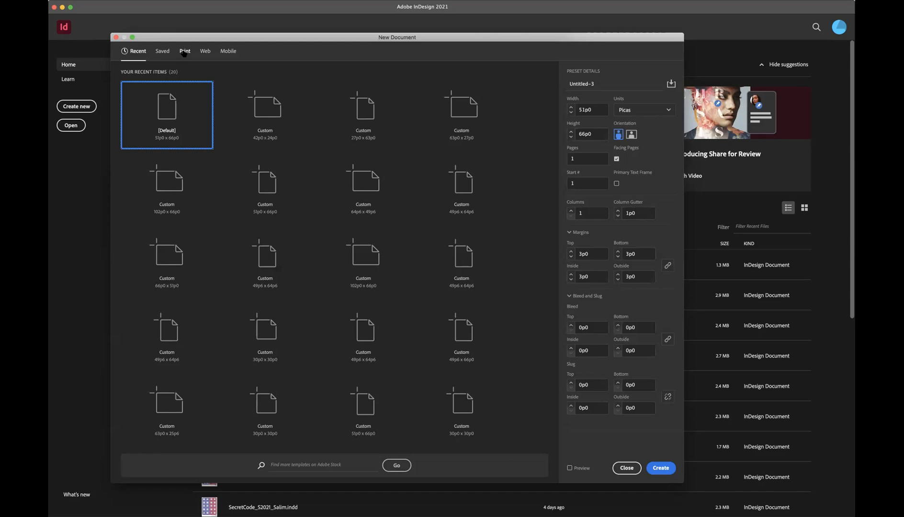
Create a Letter print document in landscape orientation, measured in inches (11 by 8.5 in)
{"action": "left_click", "coordinate": [184, 52]}
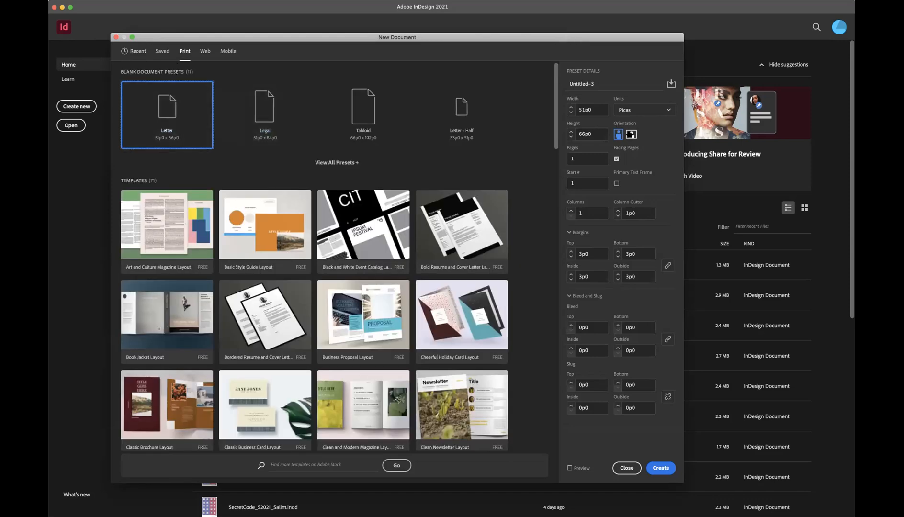
{"action": "left_click", "coordinate": [633, 136]}
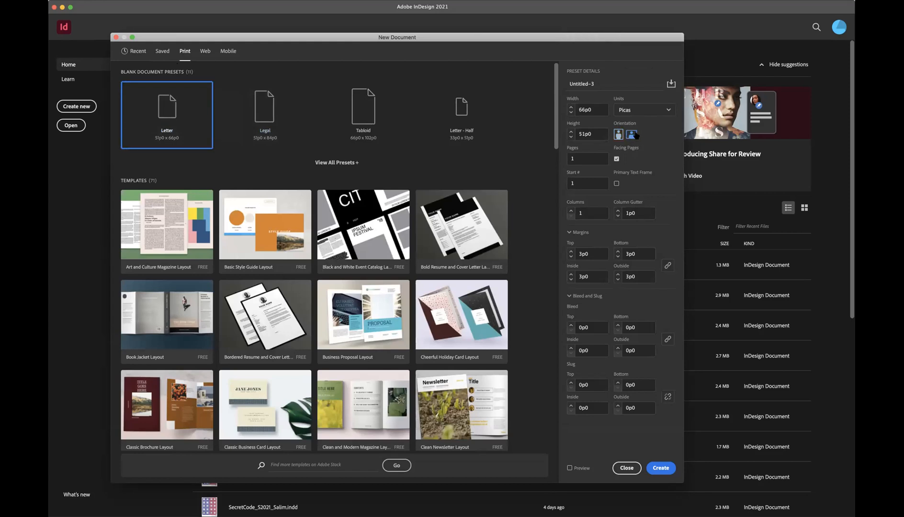
{"action": "left_click", "coordinate": [665, 111]}
{"action": "left_click", "coordinate": [635, 151]}
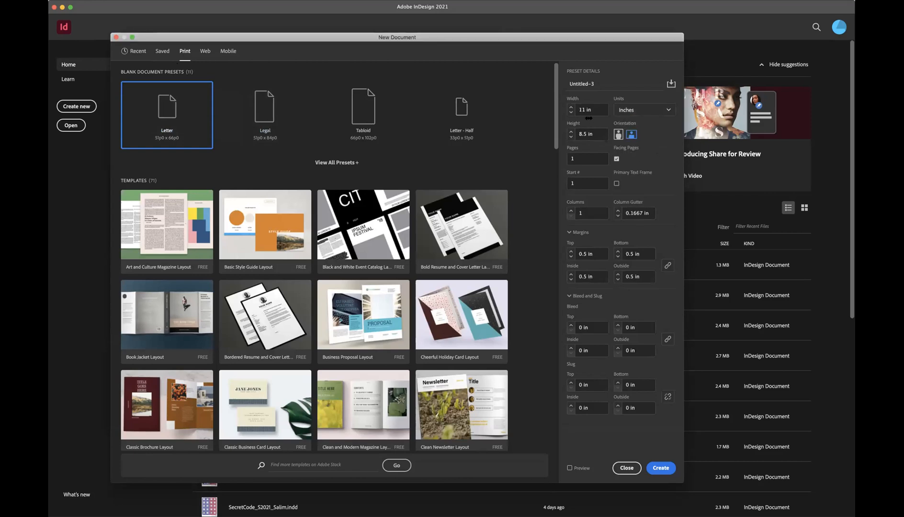
{"action": "left_click", "coordinate": [660, 469]}
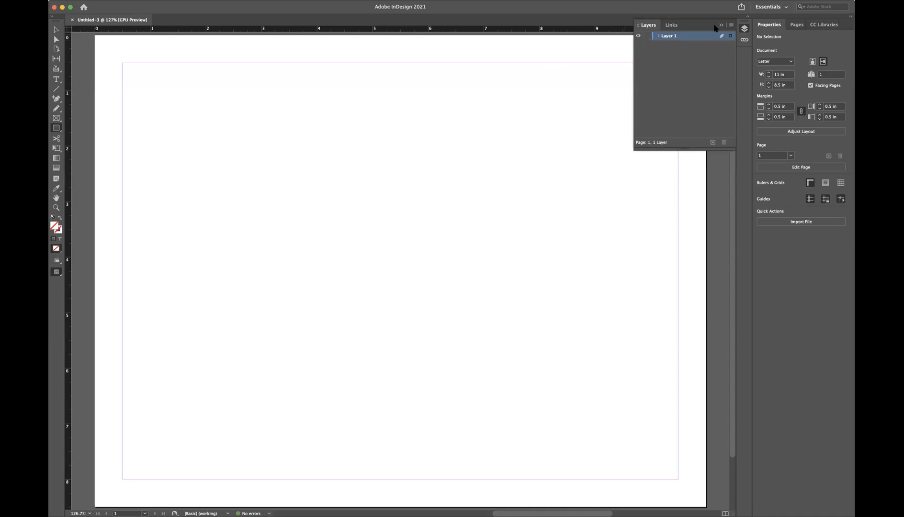
Collapse the layers list and draw a rectangle about 2.89 in wide and 3.17 in high in the page's left half
{"action": "left_click", "coordinate": [722, 25]}
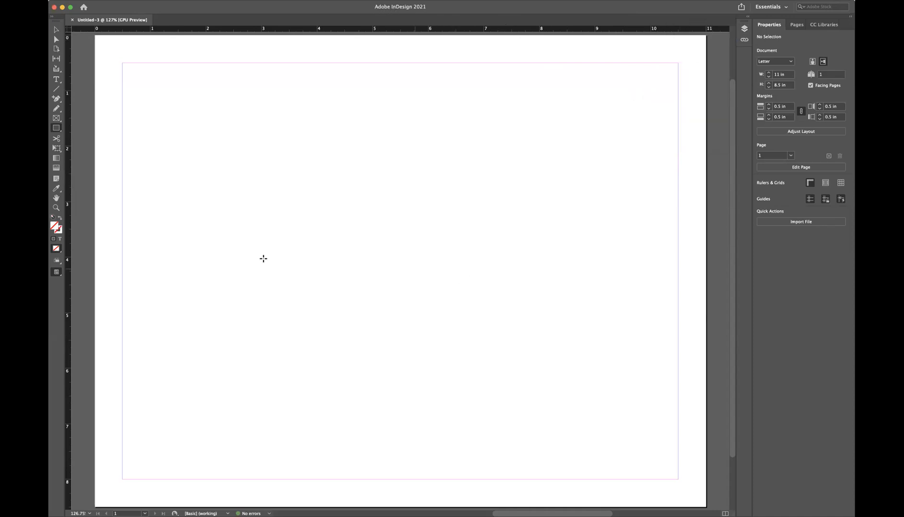
{"action": "left_click", "coordinate": [55, 128]}
{"action": "left_click_drag", "start_coordinate": [218, 144], "coordinate": [380, 320]}
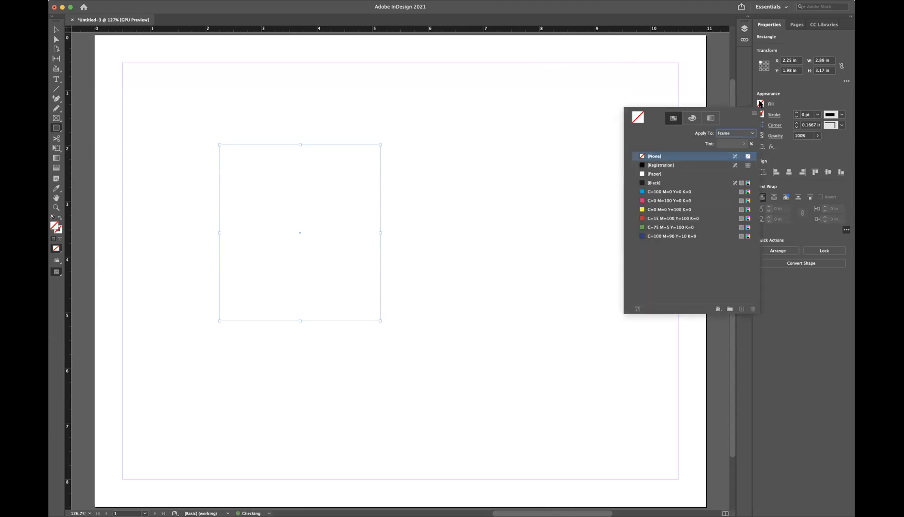
Try the cyan, magenta and yellow swatches as the rectangle's fill, ending with red C=15 M=100 Y=100 K=0
{"action": "left_click", "coordinate": [761, 103]}
{"action": "left_click", "coordinate": [54, 29]}
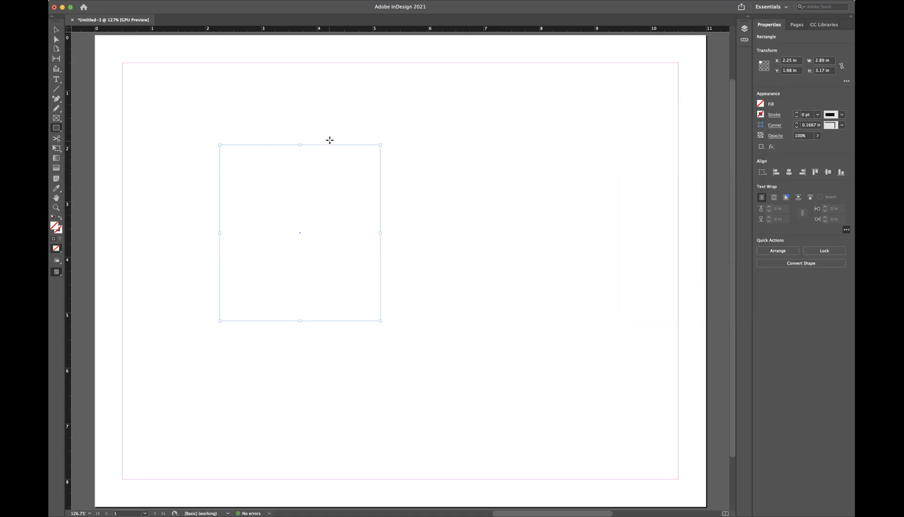
{"action": "left_click", "coordinate": [57, 30]}
{"action": "left_click", "coordinate": [761, 103]}
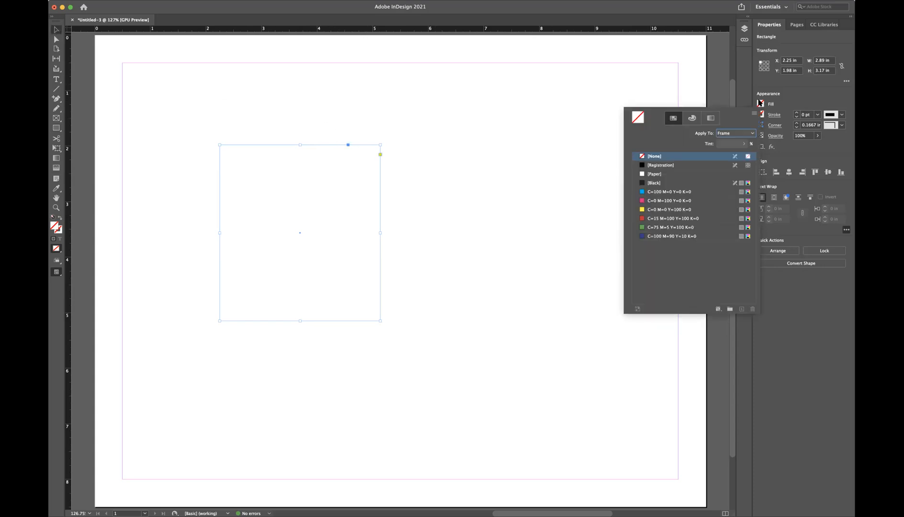
{"action": "left_click", "coordinate": [656, 192]}
{"action": "left_click", "coordinate": [660, 201]}
{"action": "left_click", "coordinate": [660, 210]}
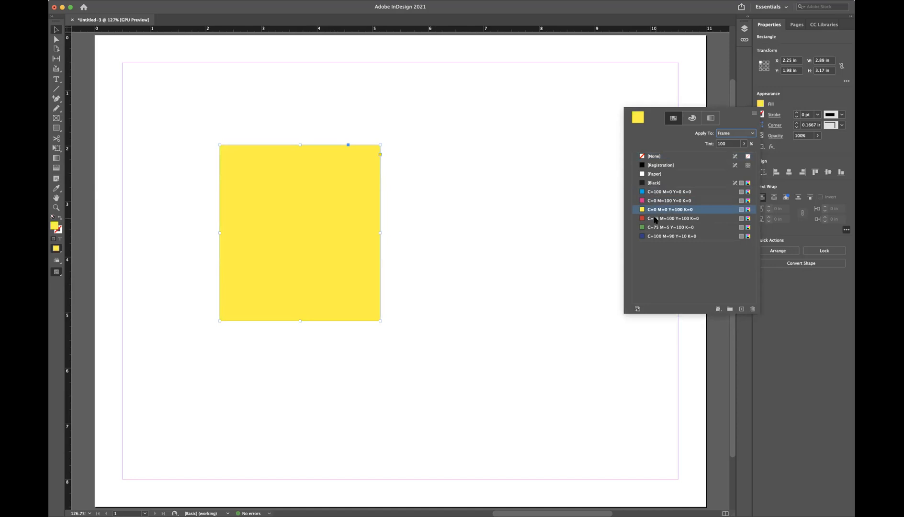
{"action": "left_click", "coordinate": [655, 219]}
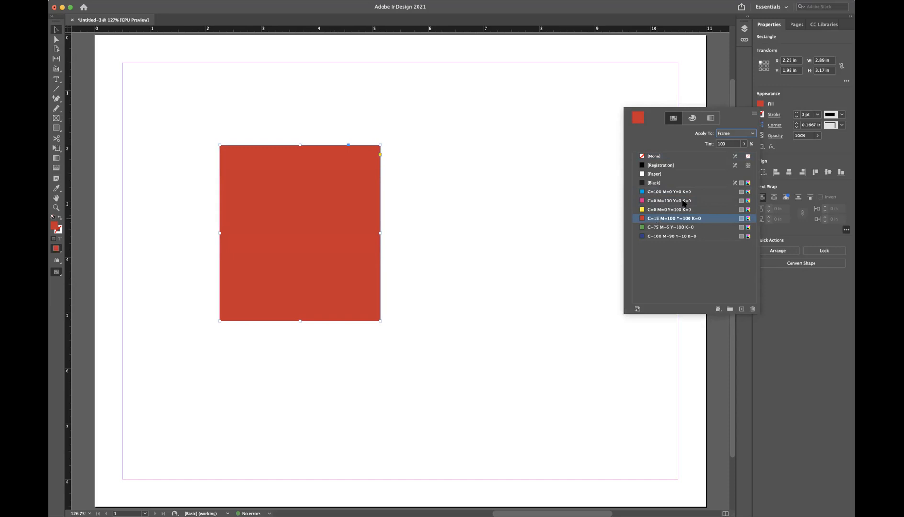
Add a new CMYK process color swatch with Cyan 77, Magenta 60, Yellow 28 and Black 22 percent as the rectangle's fill
{"action": "left_click", "coordinate": [755, 114]}
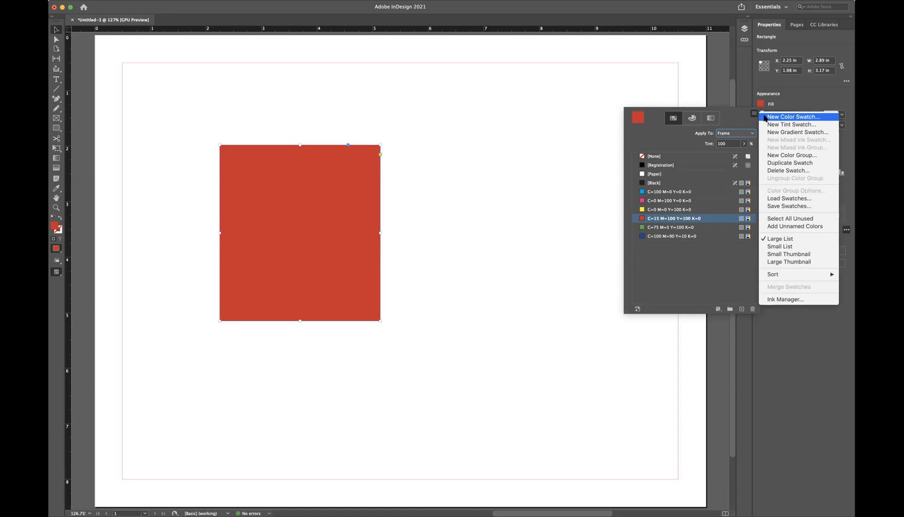
{"action": "left_click", "coordinate": [765, 117]}
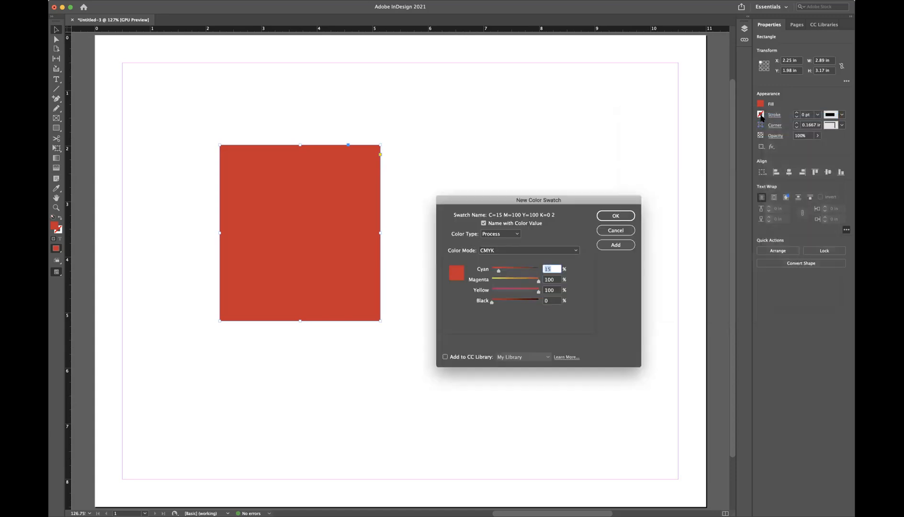
{"action": "left_click_drag", "start_coordinate": [602, 201], "coordinate": [593, 150]}
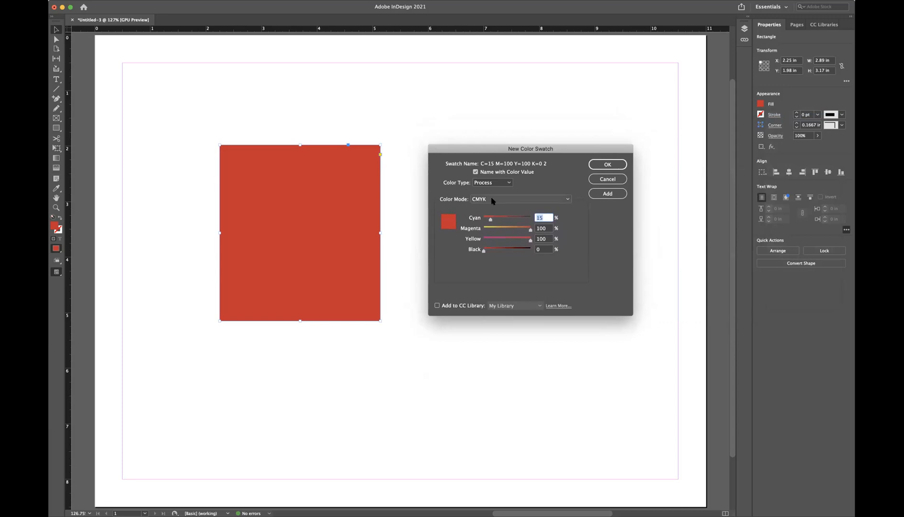
{"action": "left_click", "coordinate": [567, 199]}
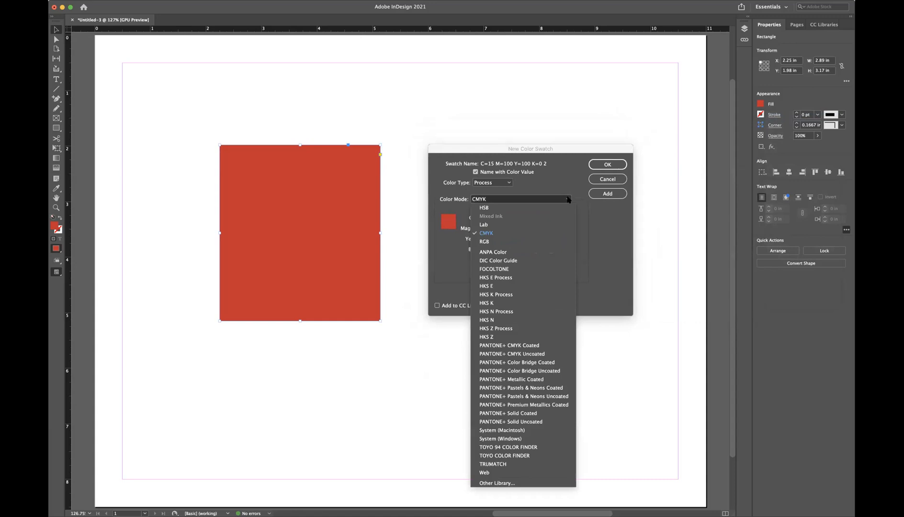
{"action": "left_click", "coordinate": [485, 233]}
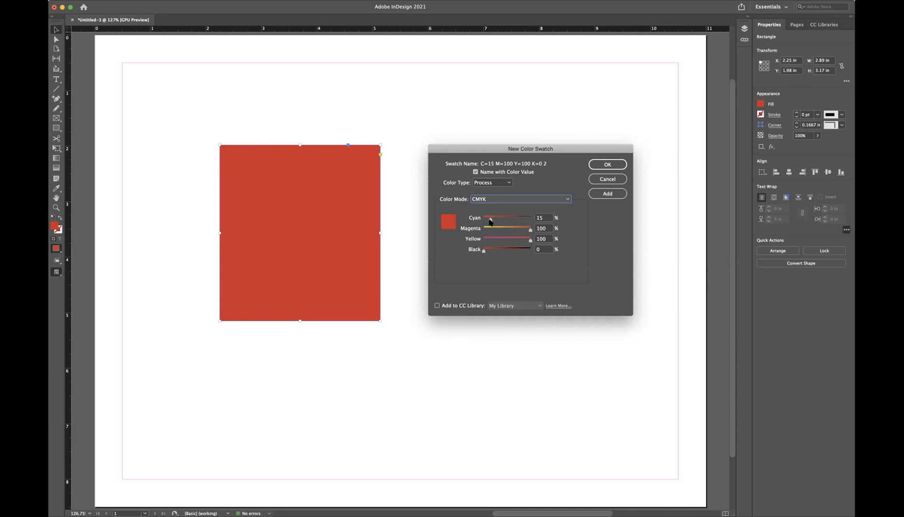
{"action": "left_click_drag", "start_coordinate": [489, 219], "coordinate": [504, 218]}
{"action": "left_click_drag", "start_coordinate": [507, 221], "coordinate": [495, 241]}
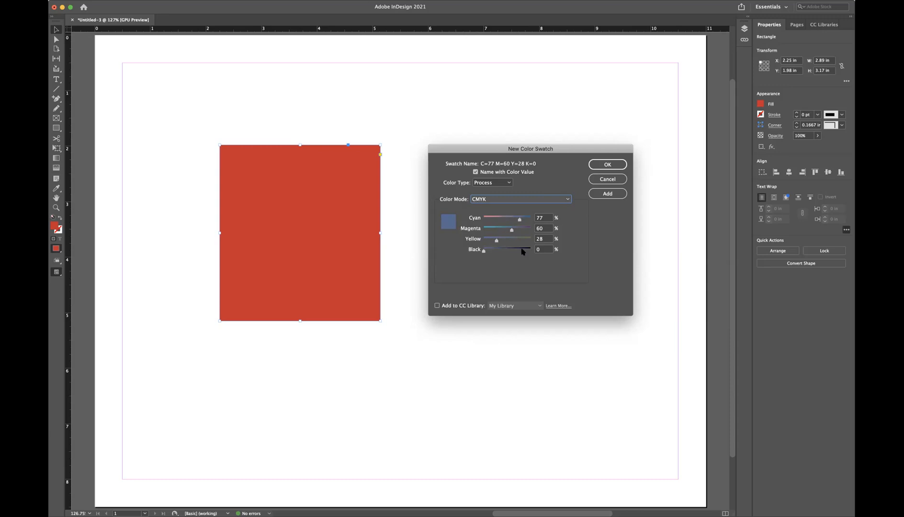
{"action": "mouse_move", "coordinate": [485, 251]}
{"action": "left_mouse_down"}
{"action": "mouse_move", "coordinate": [504, 251]}
{"action": "mouse_move", "coordinate": [494, 252]}
{"action": "left_mouse_up"}
{"action": "left_click", "coordinate": [607, 194]}
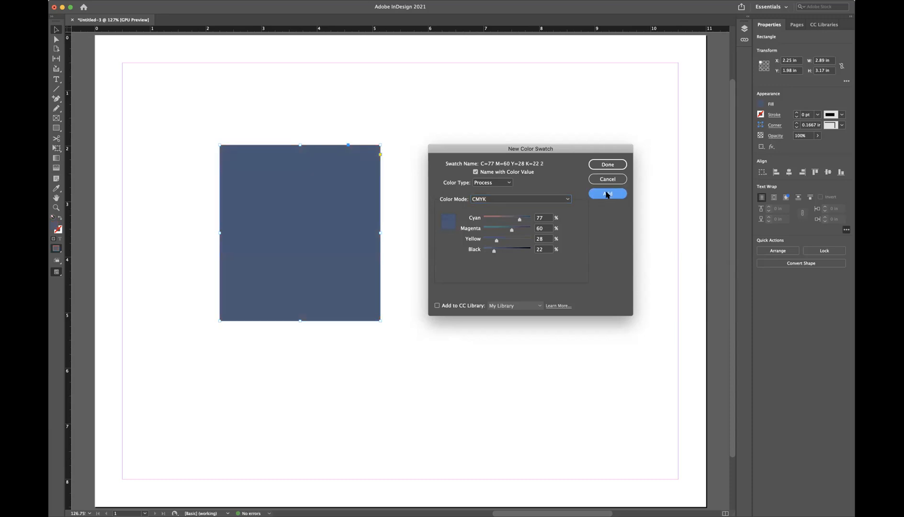
{"action": "left_click", "coordinate": [604, 165]}
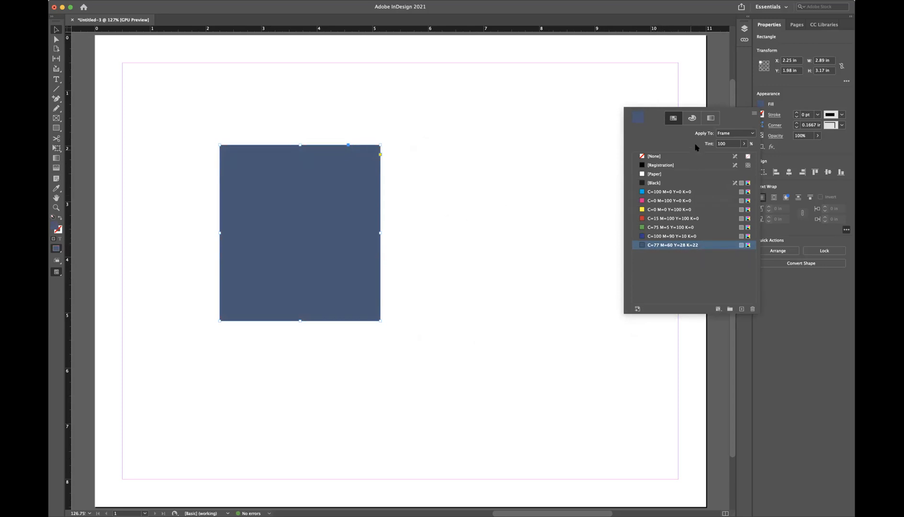
Lighten the rectangle's blue fill to a 27% tint by sampling the tint ramp
{"action": "left_click", "coordinate": [692, 119]}
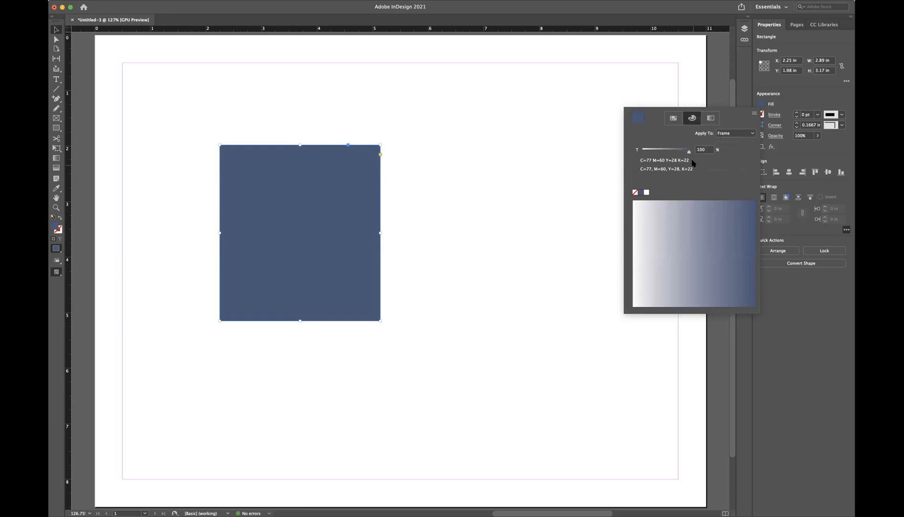
{"action": "left_click_drag", "start_coordinate": [688, 152], "coordinate": [672, 152]}
{"action": "left_click", "coordinate": [720, 244]}
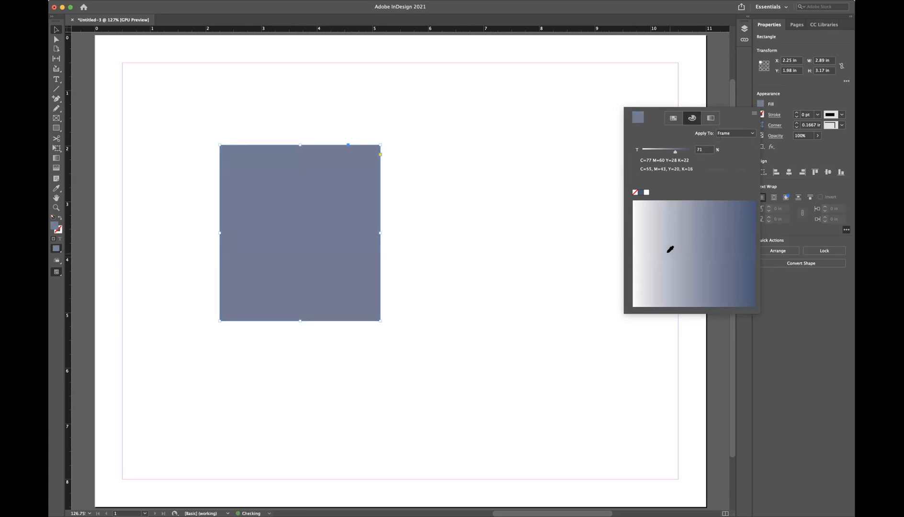
{"action": "left_click_drag", "start_coordinate": [662, 246], "coordinate": [713, 236]}
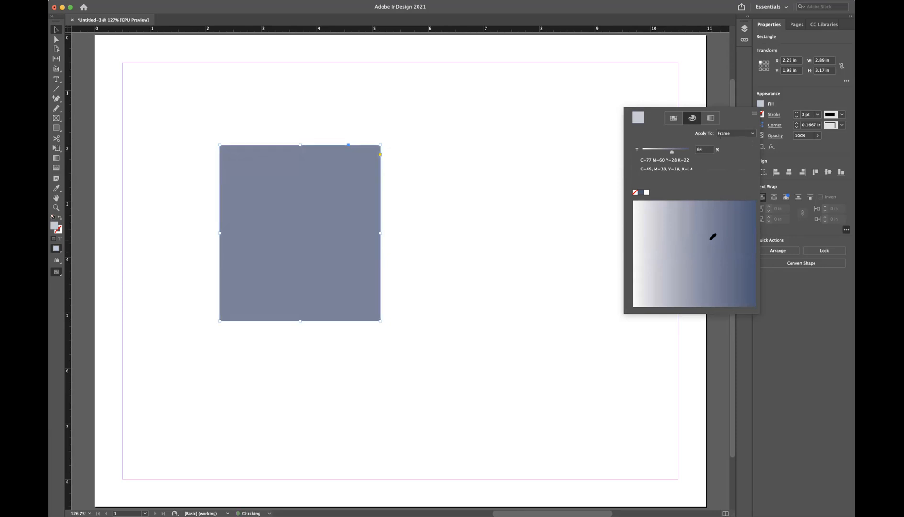
{"action": "left_click", "coordinate": [669, 239]}
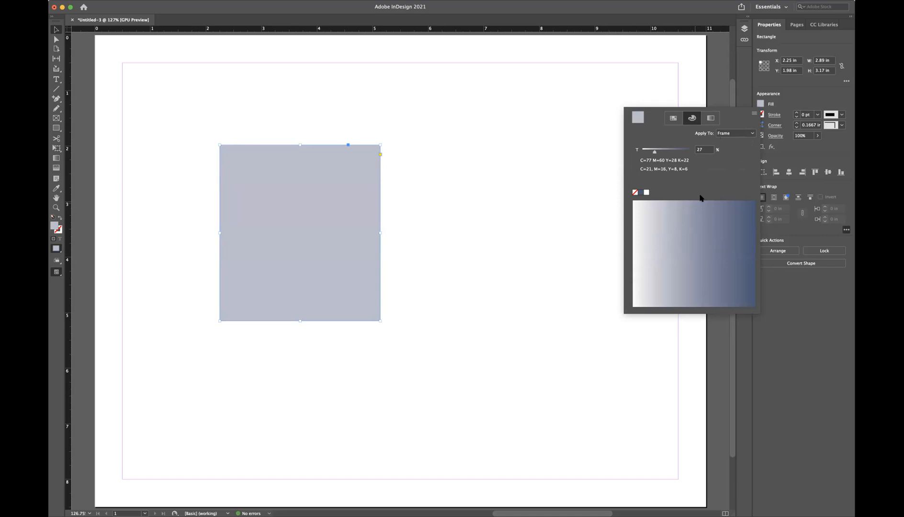
Save the rectangle's 27% fill tint as a new tint swatch
{"action": "left_click", "coordinate": [754, 114]}
{"action": "left_click", "coordinate": [755, 114]}
{"action": "key", "text": "Escape"}
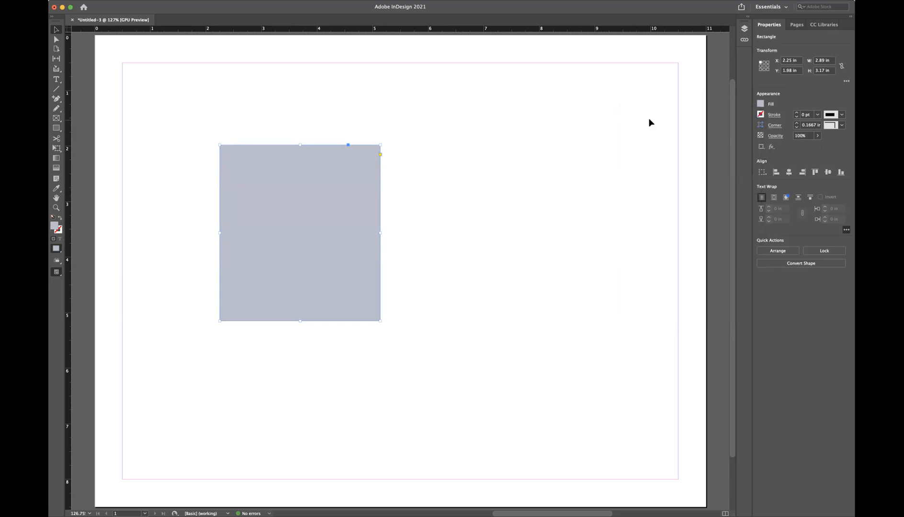
{"action": "left_click", "coordinate": [761, 103]}
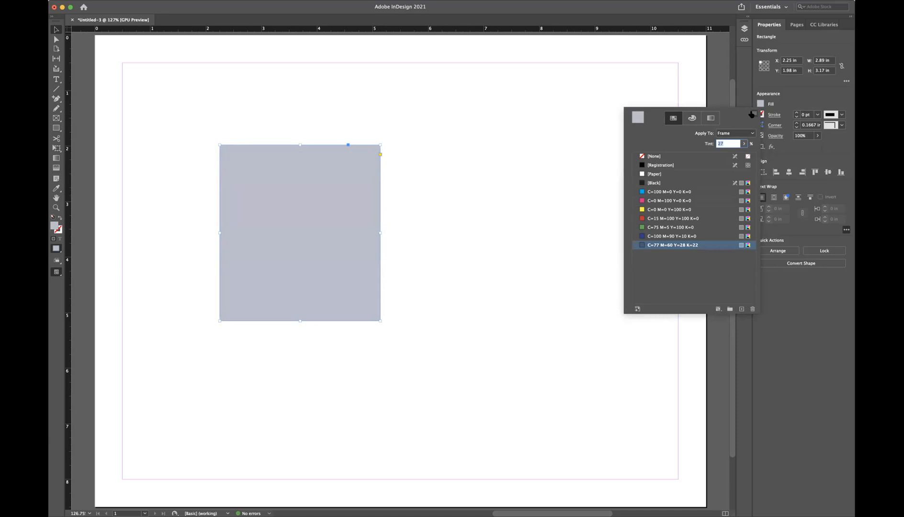
{"action": "left_click", "coordinate": [752, 114]}
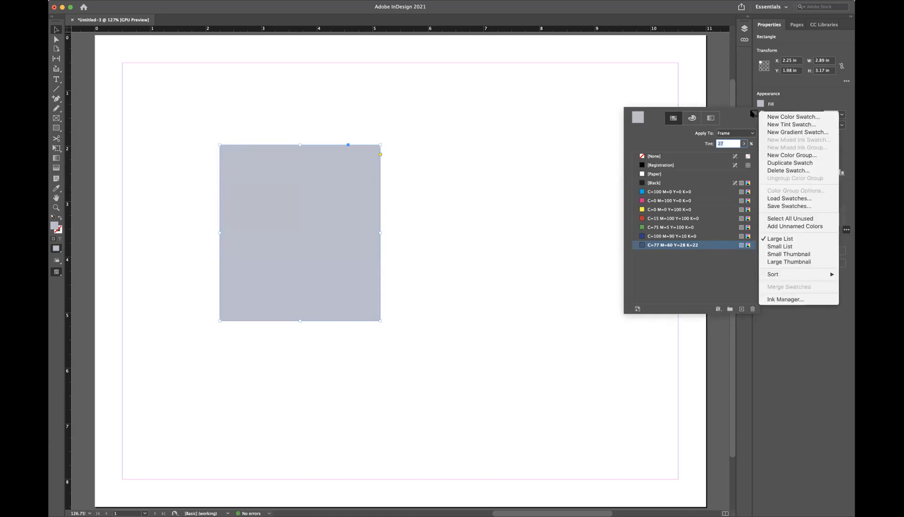
{"action": "left_click", "coordinate": [777, 125]}
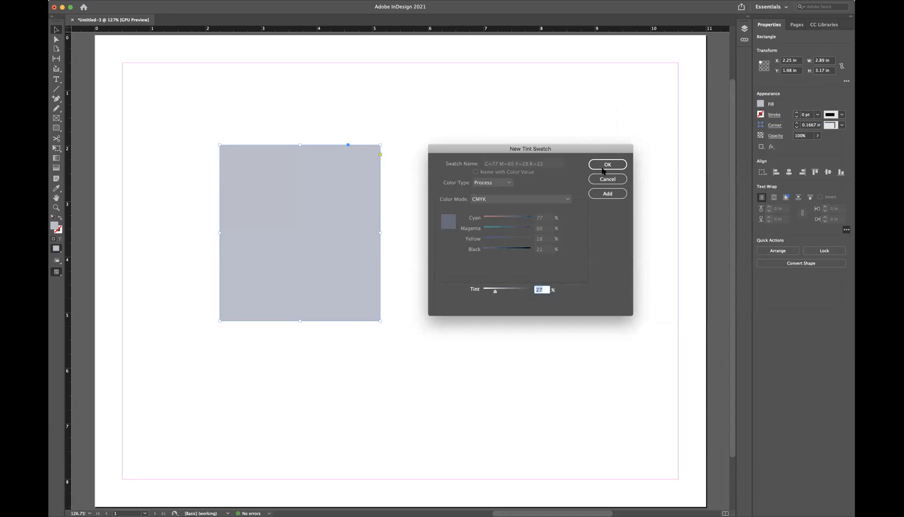
{"action": "left_click", "coordinate": [617, 166]}
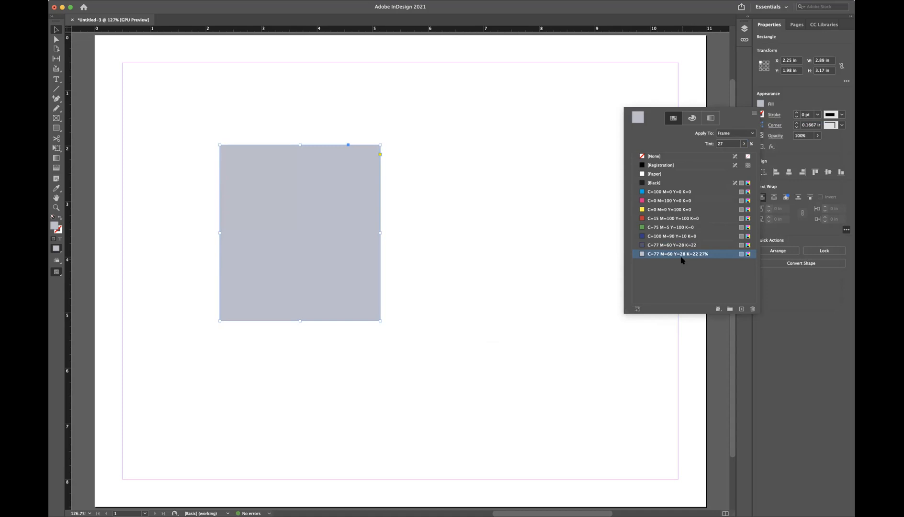
Switch the rectangle's fill to the full-strength C=77 M=60 Y=28 K=22 swatch and back to its 27% tint swatch
{"action": "left_click", "coordinate": [360, 190]}
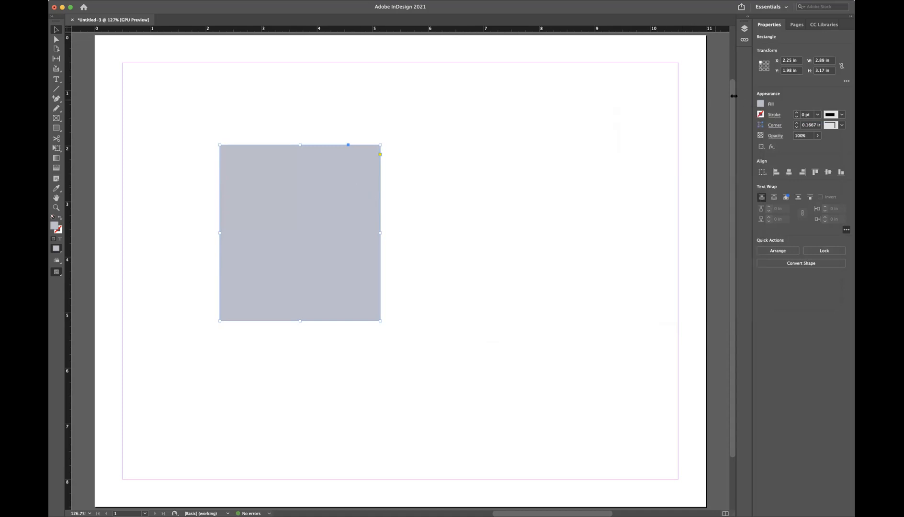
{"action": "left_click", "coordinate": [760, 103]}
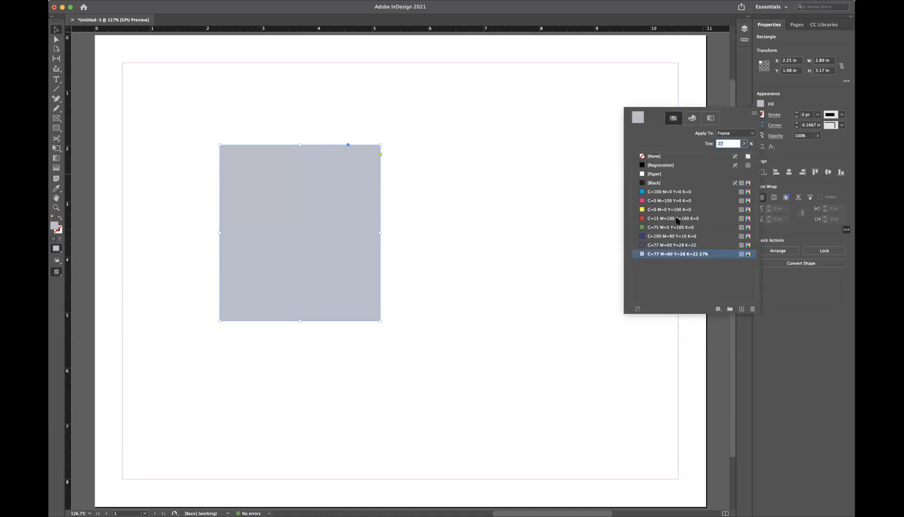
{"action": "left_click", "coordinate": [666, 245]}
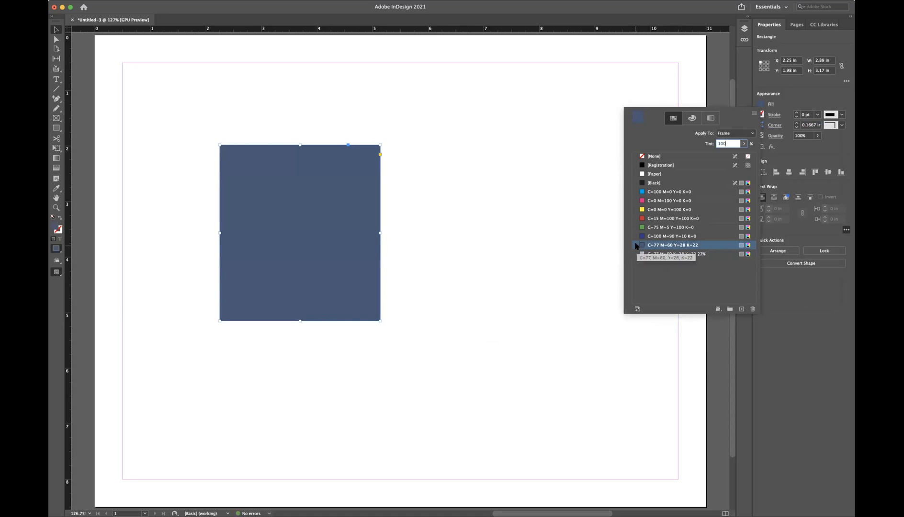
{"action": "left_click", "coordinate": [663, 254]}
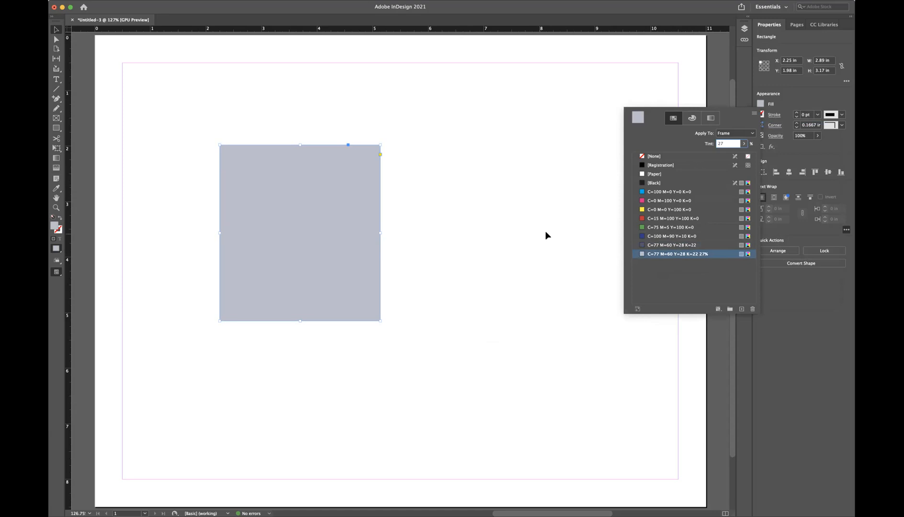
Set the rectangle's fill tint to 67% and save it as another tint swatch
{"action": "left_click", "coordinate": [744, 144]}
{"action": "left_click", "coordinate": [729, 156]}
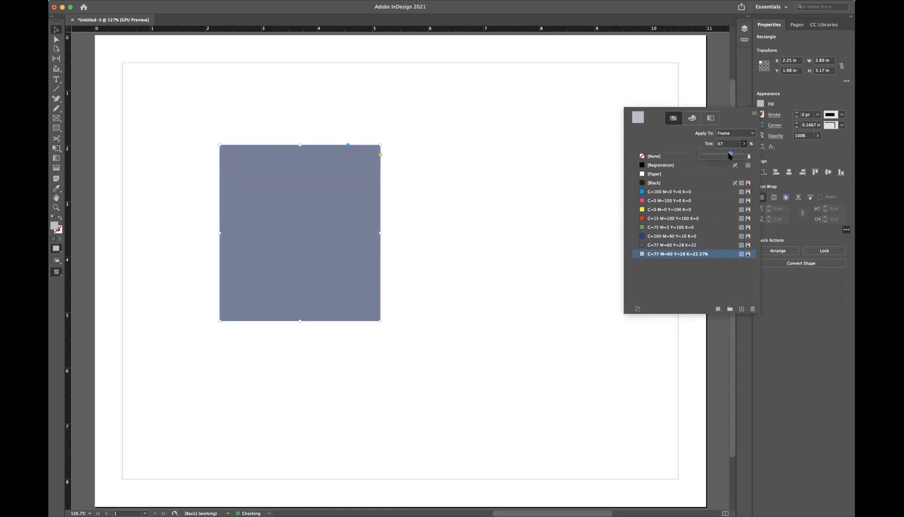
{"action": "left_click", "coordinate": [754, 113]}
{"action": "left_click", "coordinate": [772, 125]}
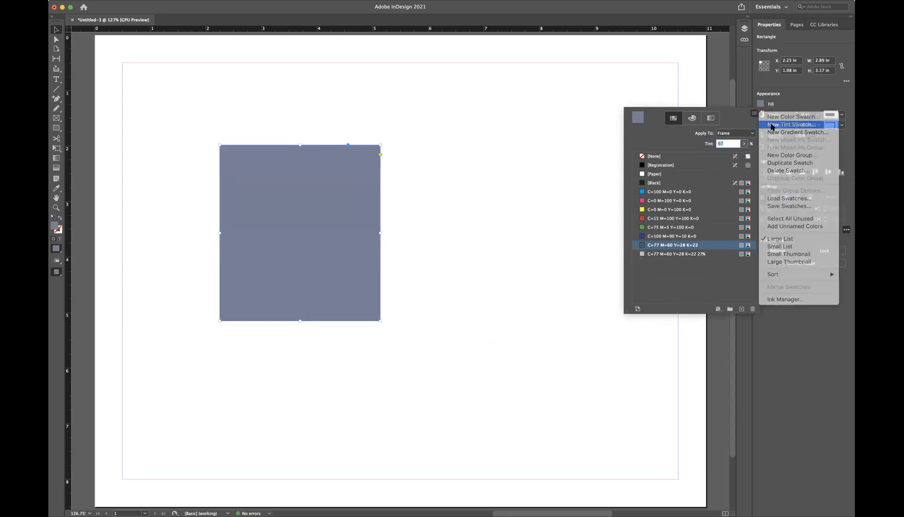
{"action": "left_click", "coordinate": [608, 165]}
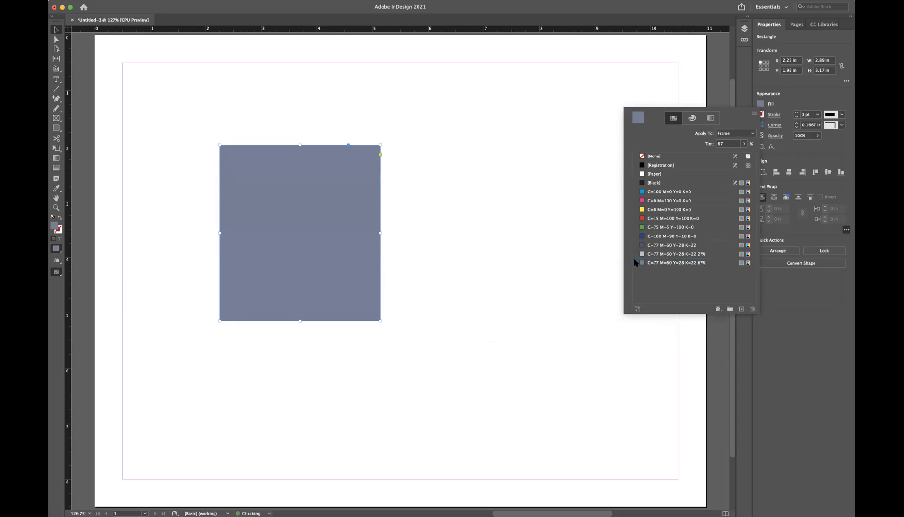
Move the 67% tint swatch above the 27% tint swatch in the swatch list
{"action": "left_click_drag", "start_coordinate": [635, 261], "coordinate": [634, 251]}
Mix the rectangle's fill in HSB mode as a bright green with H 128, S 85, B 100
{"action": "left_click", "coordinate": [690, 119]}
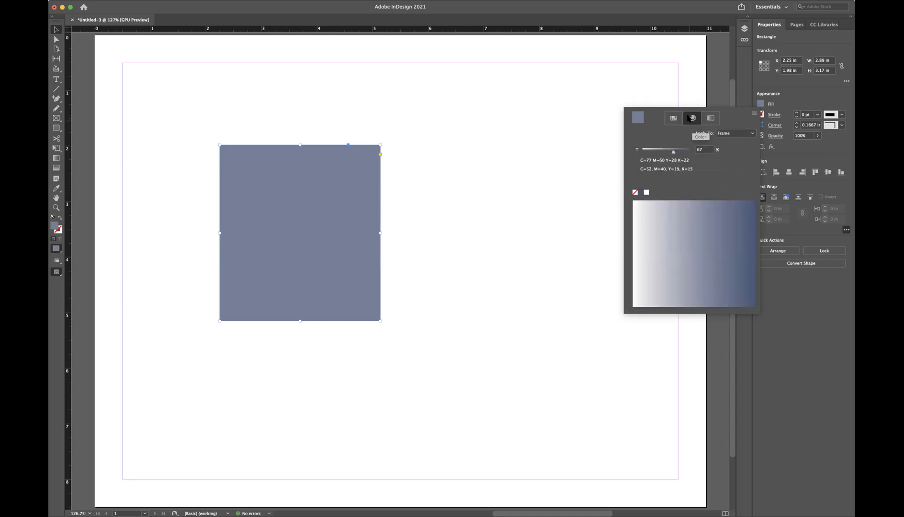
{"action": "left_click", "coordinate": [754, 113]}
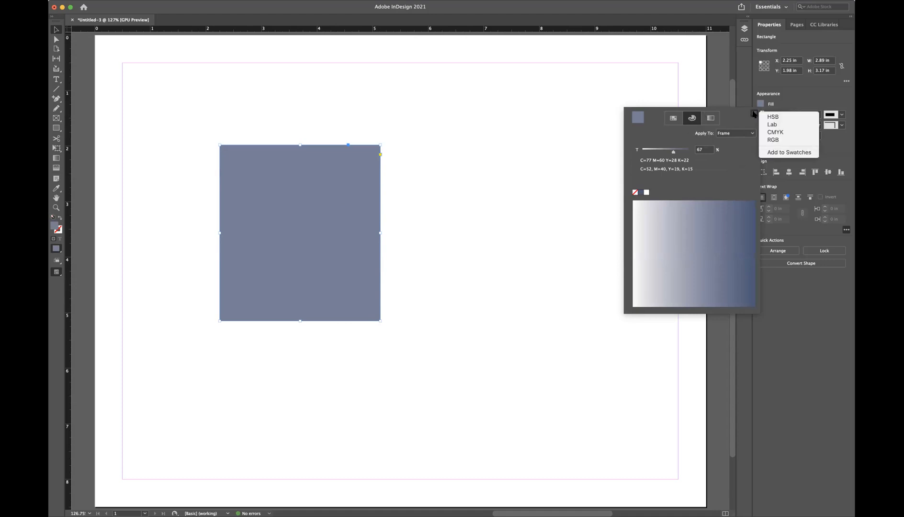
{"action": "left_click", "coordinate": [770, 116]}
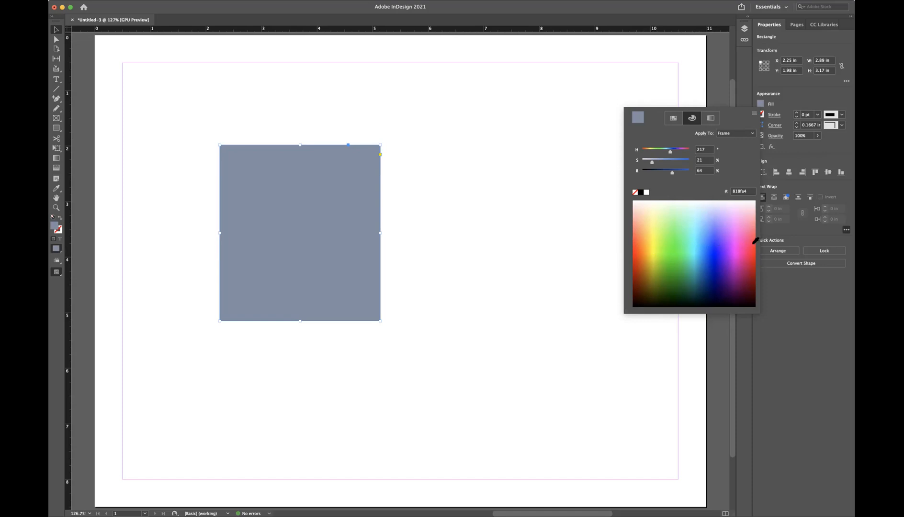
{"action": "left_click", "coordinate": [679, 241]}
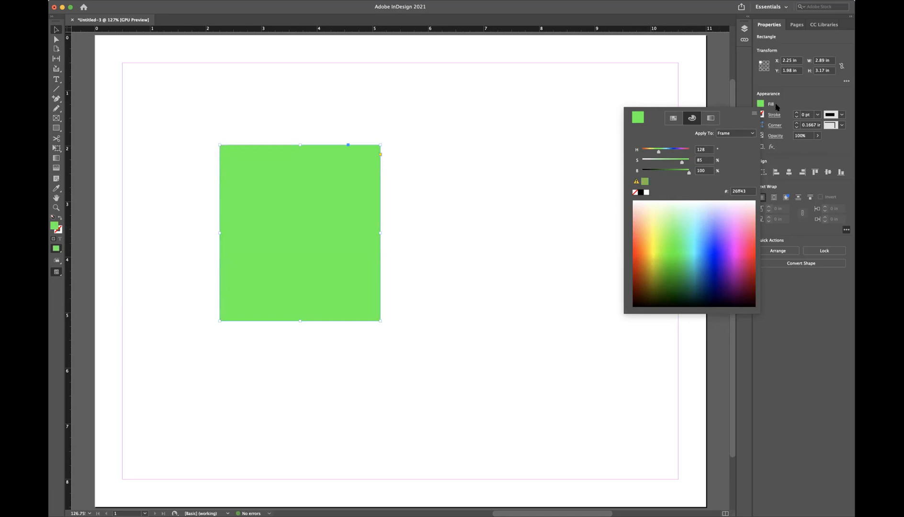
Mix the rectangle's fill in CMYK mode as light green C=42 M=0 Y=77 K=0 and save it as a swatch
{"action": "left_click", "coordinate": [754, 114]}
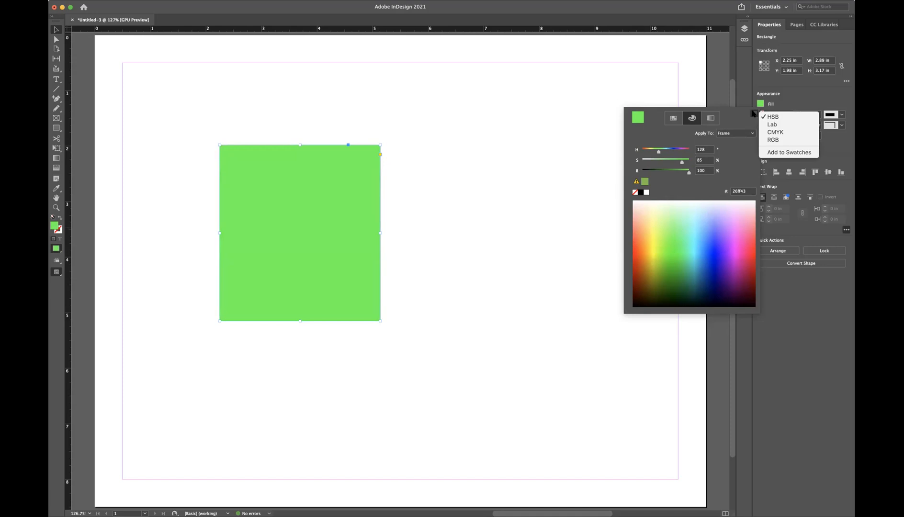
{"action": "left_click", "coordinate": [767, 133]}
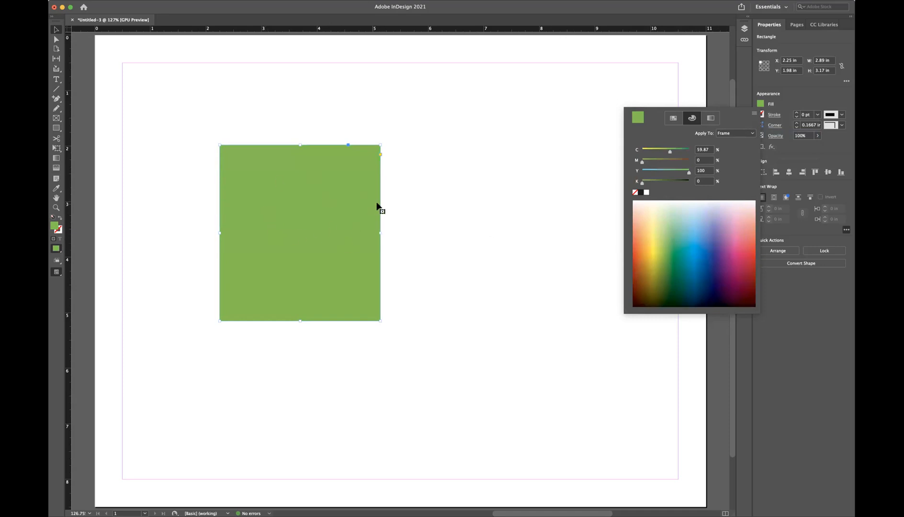
{"action": "left_click", "coordinate": [655, 237]}
{"action": "left_click", "coordinate": [654, 237]}
{"action": "left_click", "coordinate": [666, 237]}
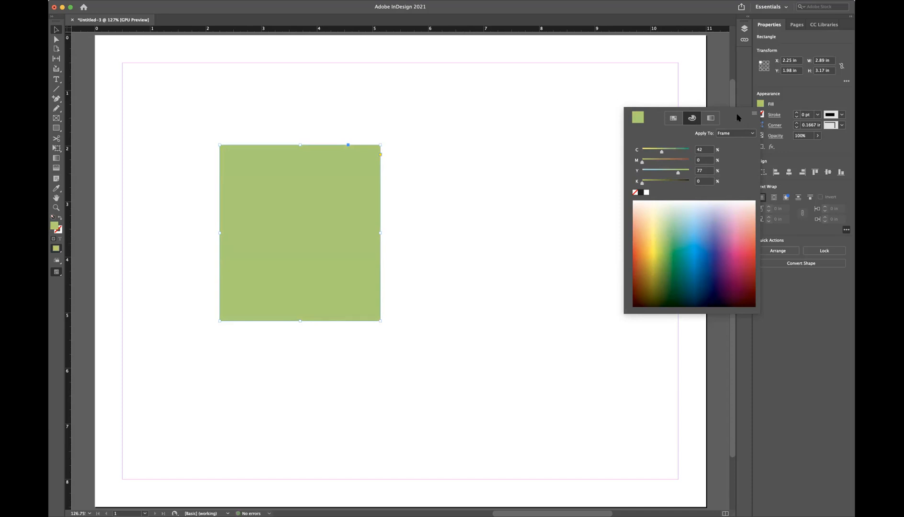
{"action": "left_click", "coordinate": [755, 113]}
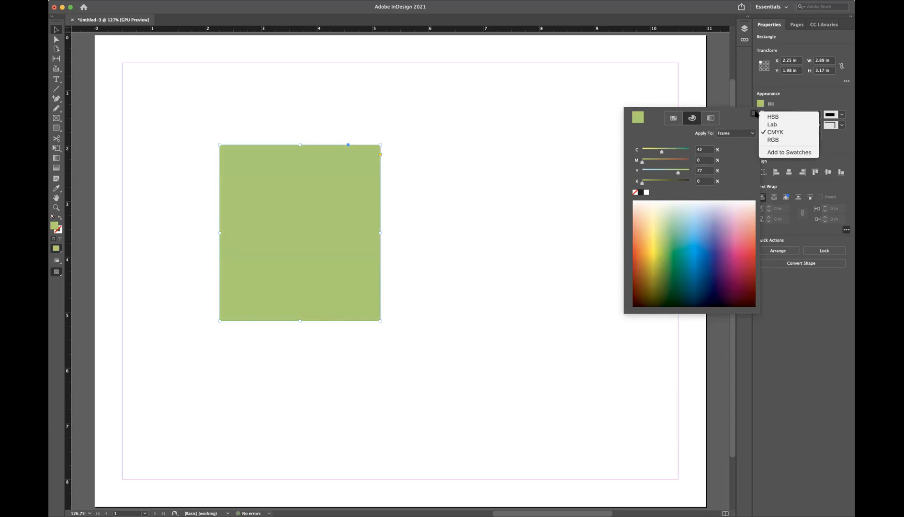
{"action": "left_click", "coordinate": [771, 152]}
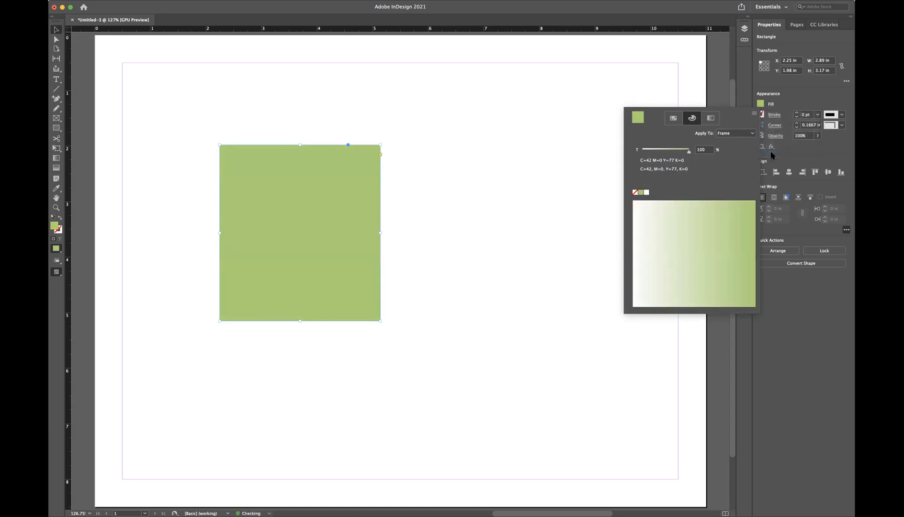
Save a purple CMYK fill of C=51 M=56 Y=0 K=0 for the rectangle as a swatch and enlarge the swatch list
{"action": "left_click", "coordinate": [755, 114]}
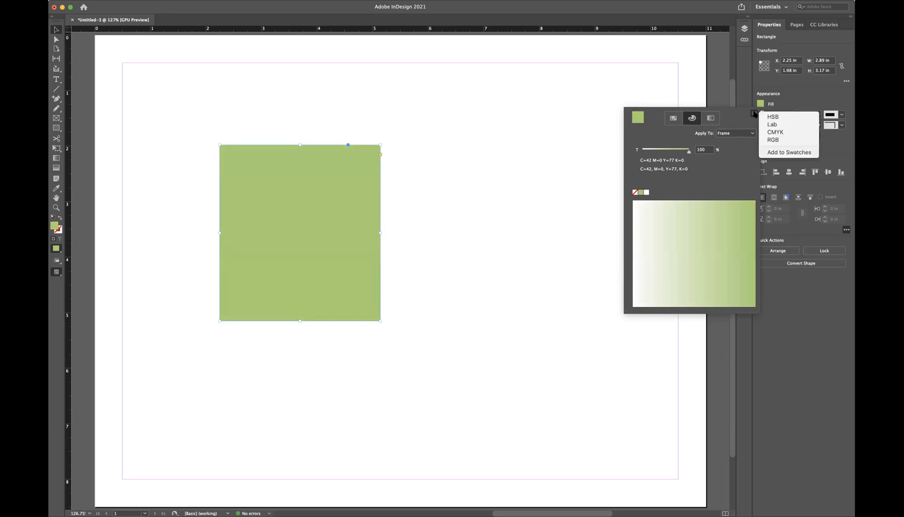
{"action": "left_click", "coordinate": [772, 133]}
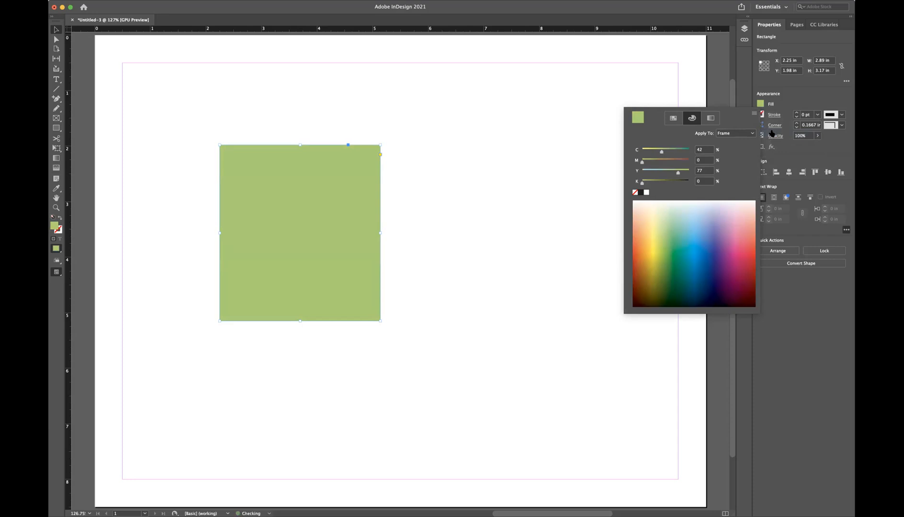
{"action": "left_click", "coordinate": [716, 229]}
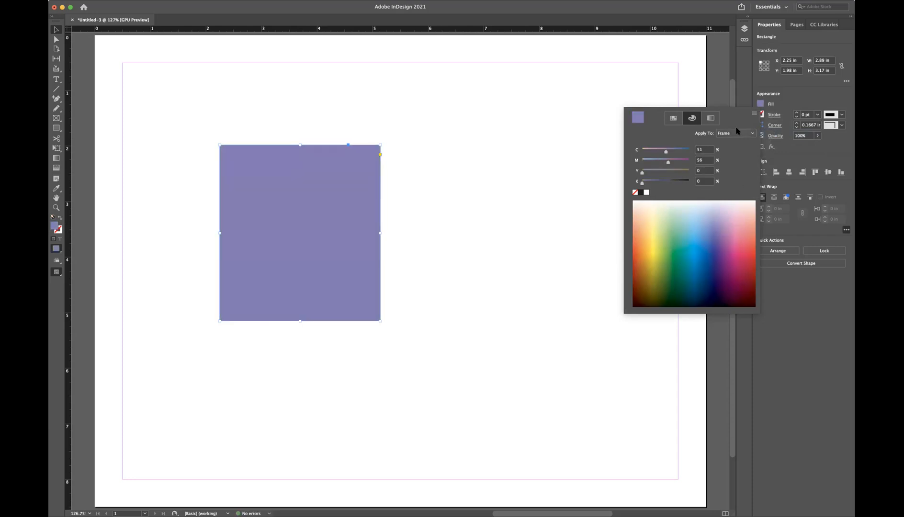
{"action": "left_click", "coordinate": [754, 114]}
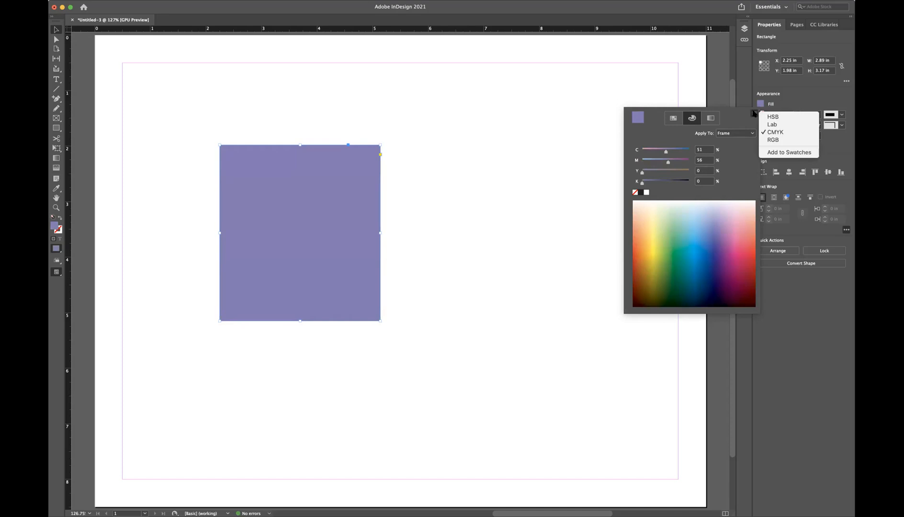
{"action": "left_click", "coordinate": [771, 152]}
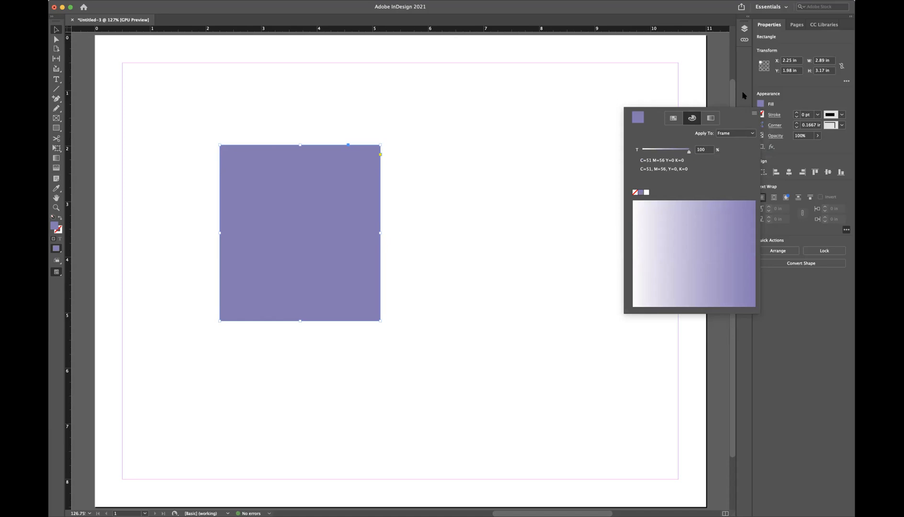
{"action": "left_click", "coordinate": [673, 118]}
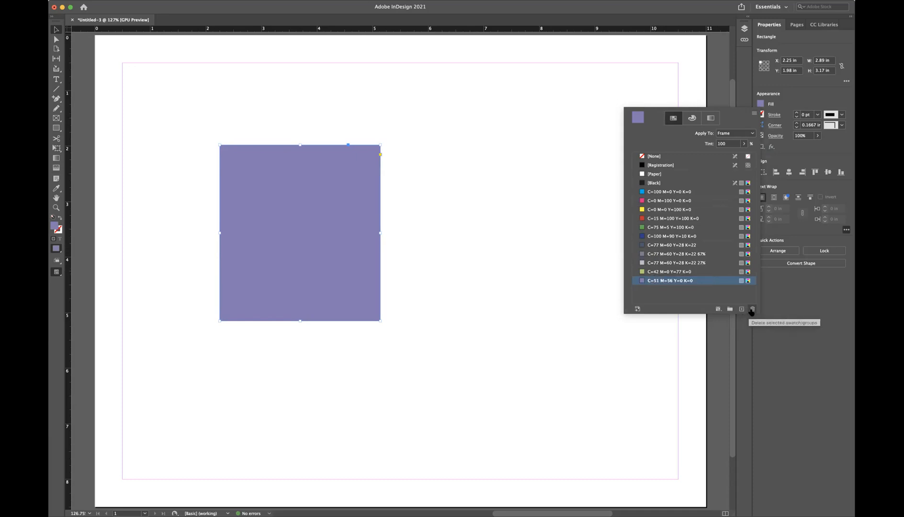
{"action": "left_click_drag", "start_coordinate": [758, 313], "coordinate": [760, 344]}
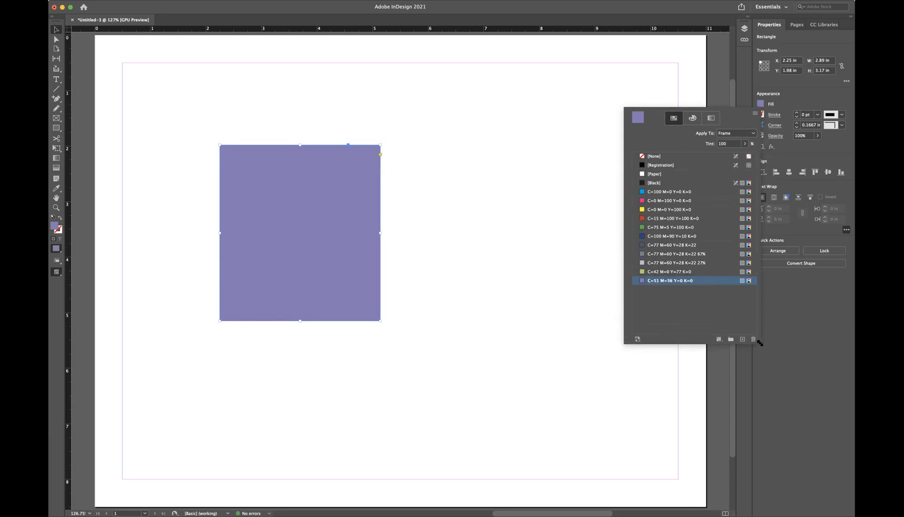
Try the C=42 M=0 Y=77 K=0 swatch, the 27% and 67% tints, and the full-strength C=77 M=60 Y=28 K=22 swatch on the rectangle
{"action": "left_click", "coordinate": [657, 272]}
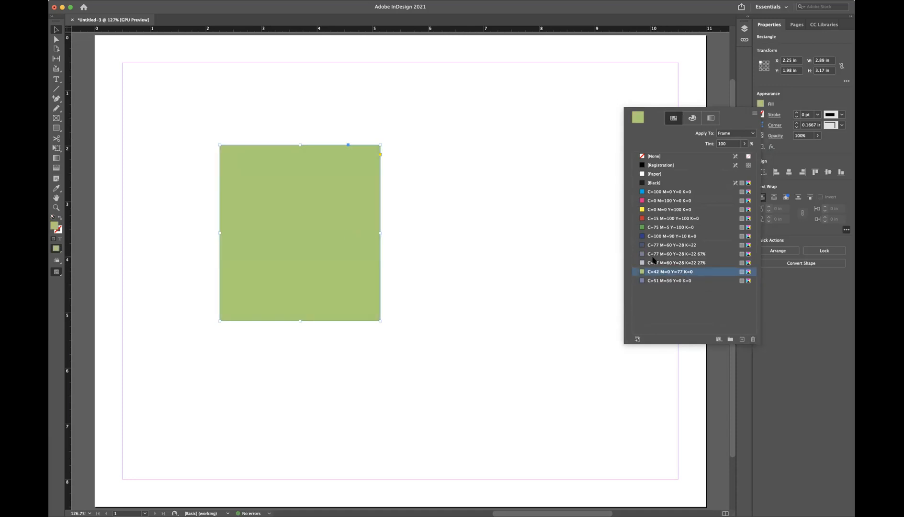
{"action": "left_click", "coordinate": [653, 262]}
{"action": "left_click", "coordinate": [658, 254]}
{"action": "left_click", "coordinate": [658, 245]}
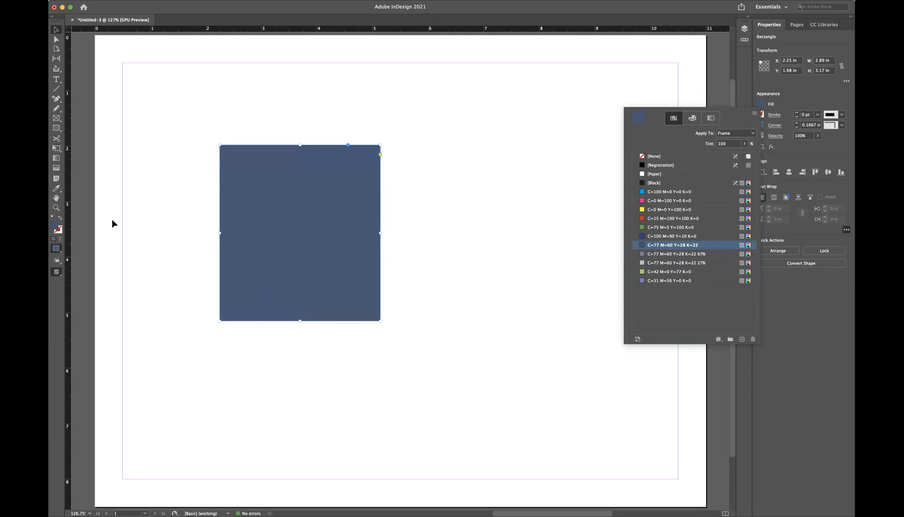
Use the Color Picker in HSB mode to fill the rectangle with orange-red, C=12 M=91 Y=100 K=2
{"action": "double_click", "coordinate": [55, 228]}
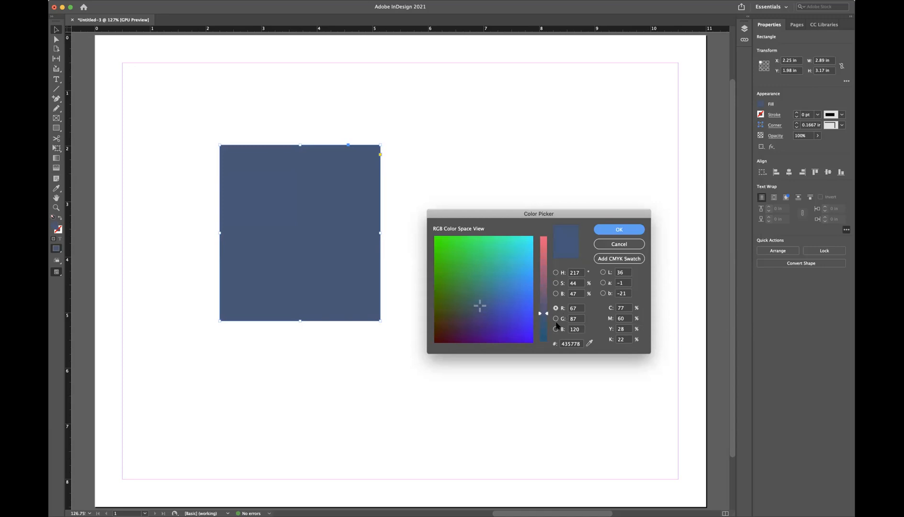
{"action": "left_click", "coordinate": [624, 308]}
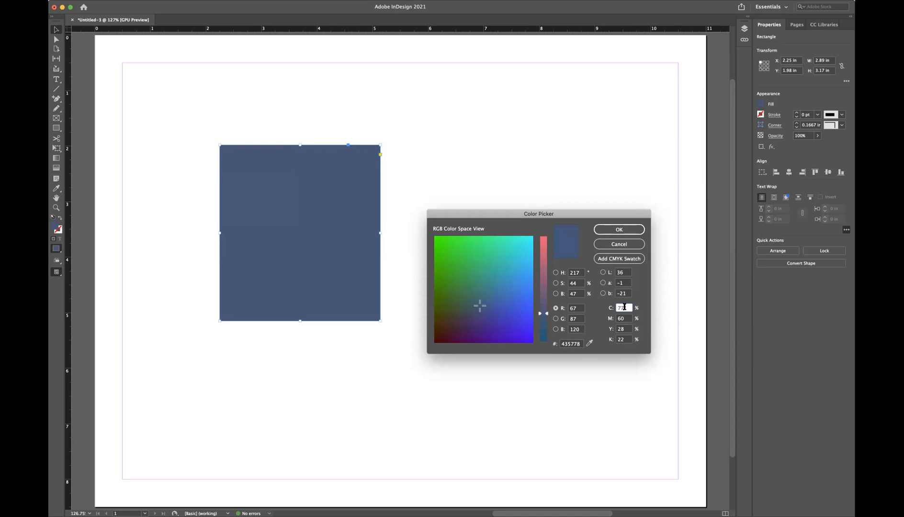
{"action": "left_click", "coordinate": [556, 273]}
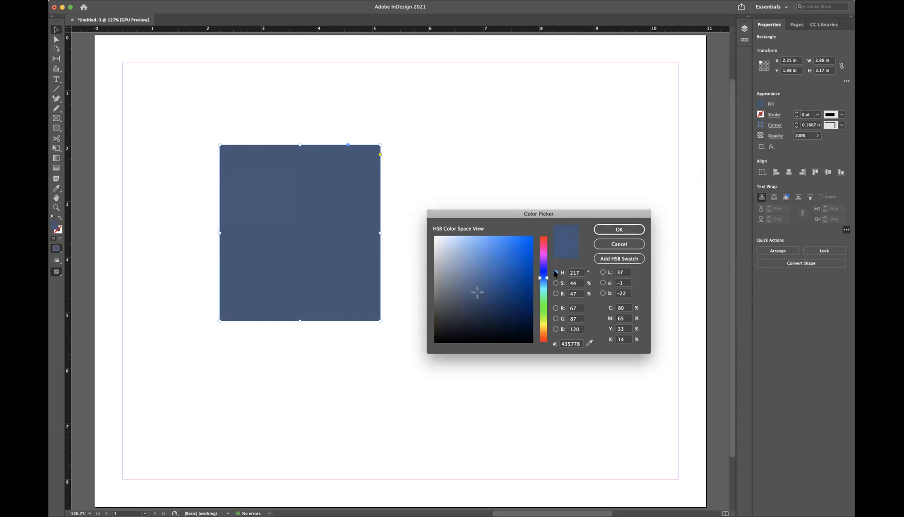
{"action": "left_click", "coordinate": [628, 319]}
{"action": "left_click", "coordinate": [544, 339]}
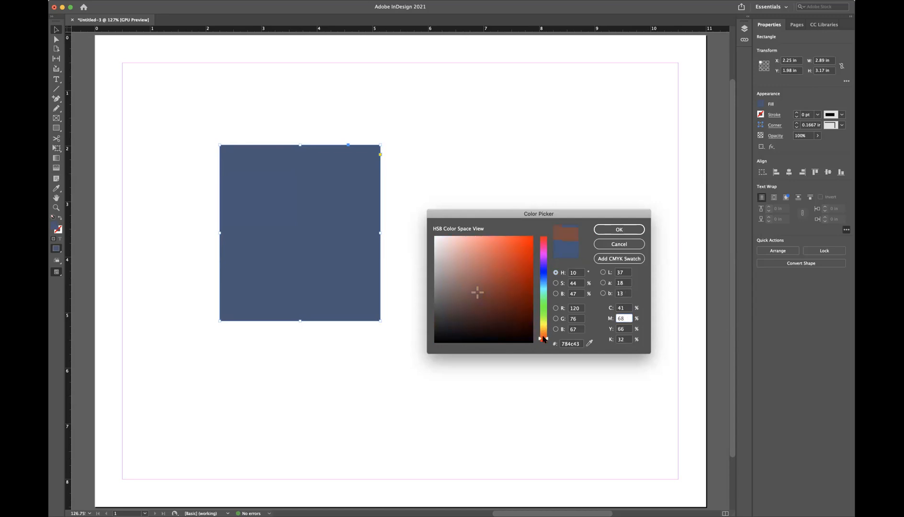
{"action": "left_click", "coordinate": [518, 254]}
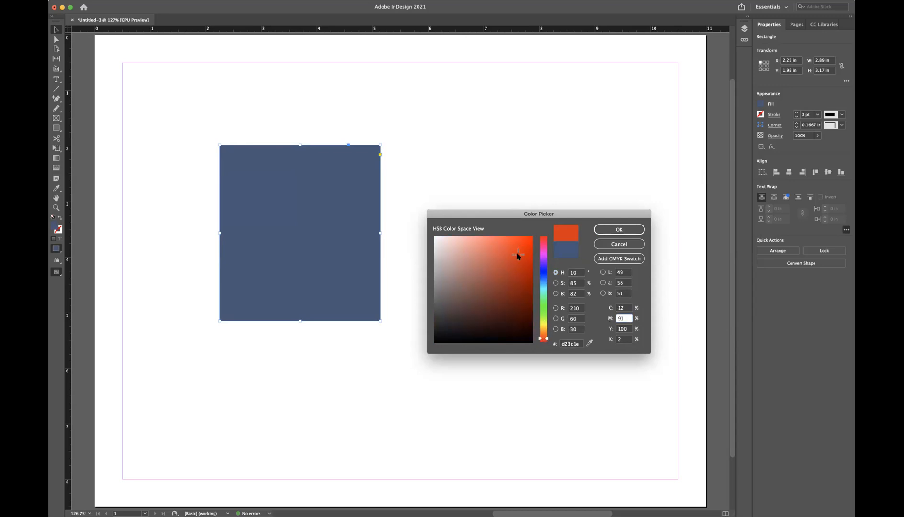
{"action": "left_click", "coordinate": [625, 308]}
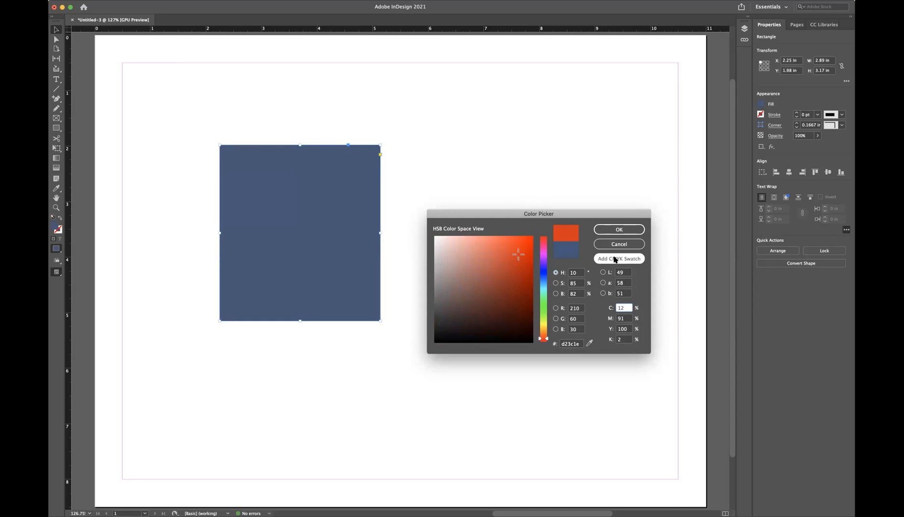
{"action": "left_click", "coordinate": [619, 228]}
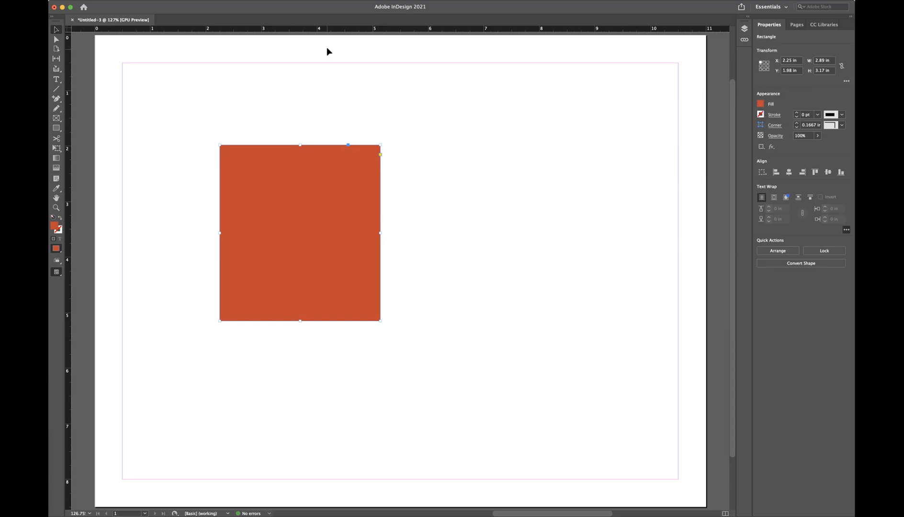
Save the rectangle's orange-red fill as a new swatch from the fill options
{"action": "left_click", "coordinate": [761, 103]}
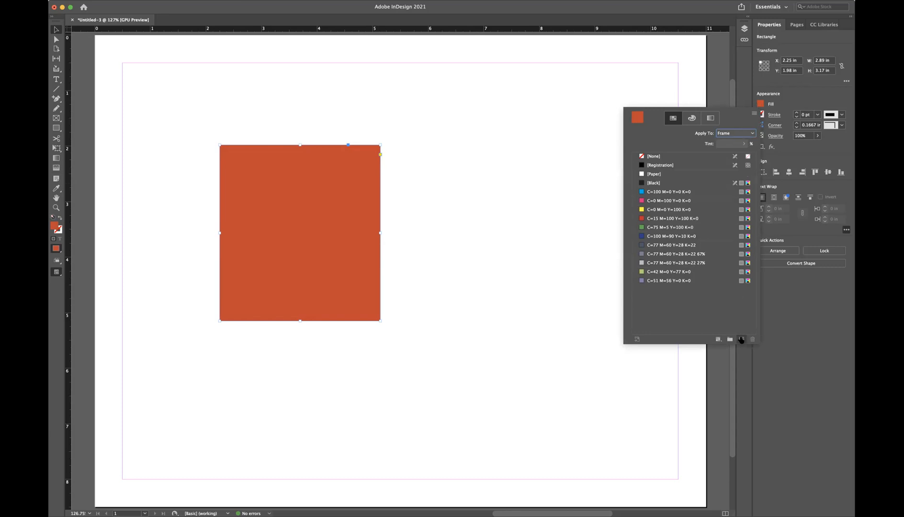
{"action": "left_click", "coordinate": [741, 340]}
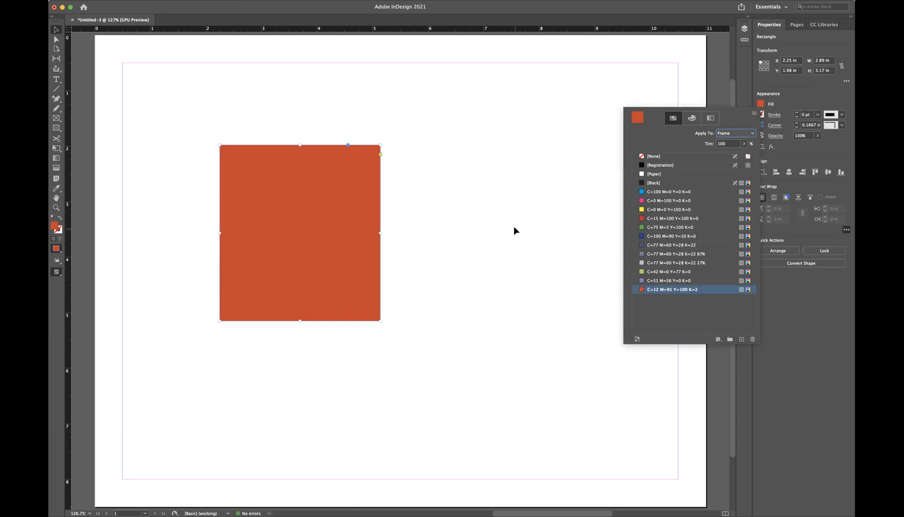
{"action": "left_click", "coordinate": [515, 231]}
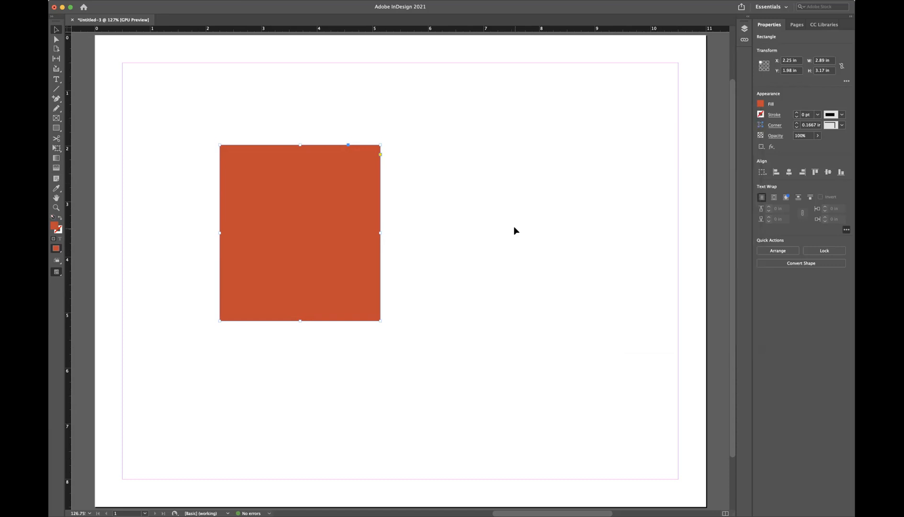
Pick magenta C=32 M=78 Y=0 K=0 in the Color Picker, add it as a CMYK swatch, and apply it to the rectangle
{"action": "scroll", "coordinate": [515, 231], "scroll_direction": "down", "scroll_amount": 1}
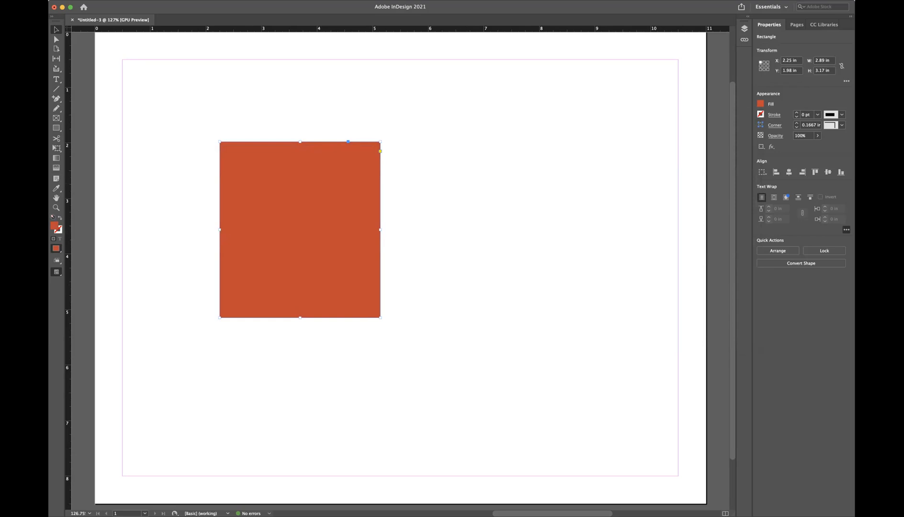
{"action": "double_click", "coordinate": [55, 227]}
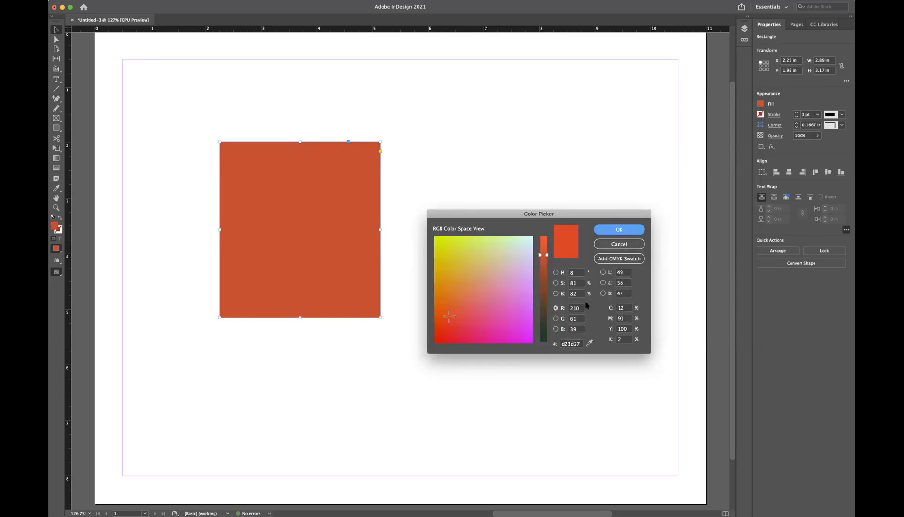
{"action": "left_click", "coordinate": [516, 312]}
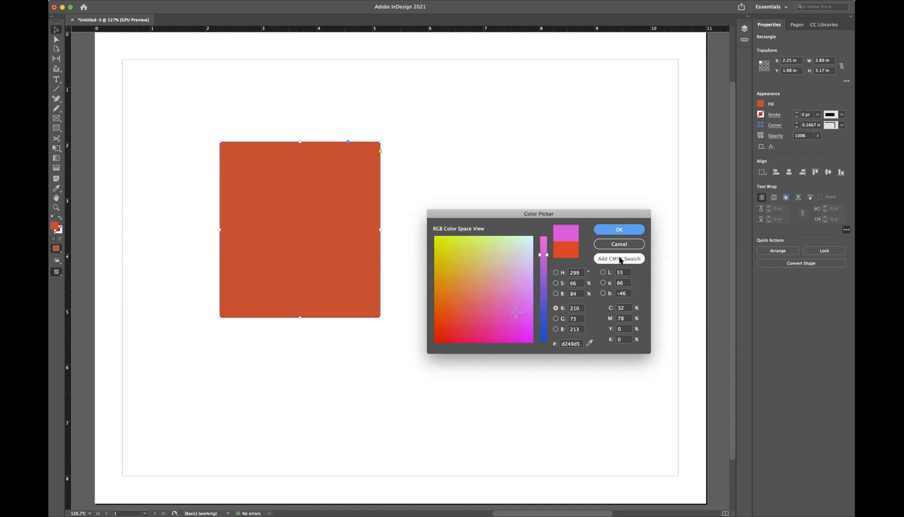
{"action": "left_click", "coordinate": [625, 308]}
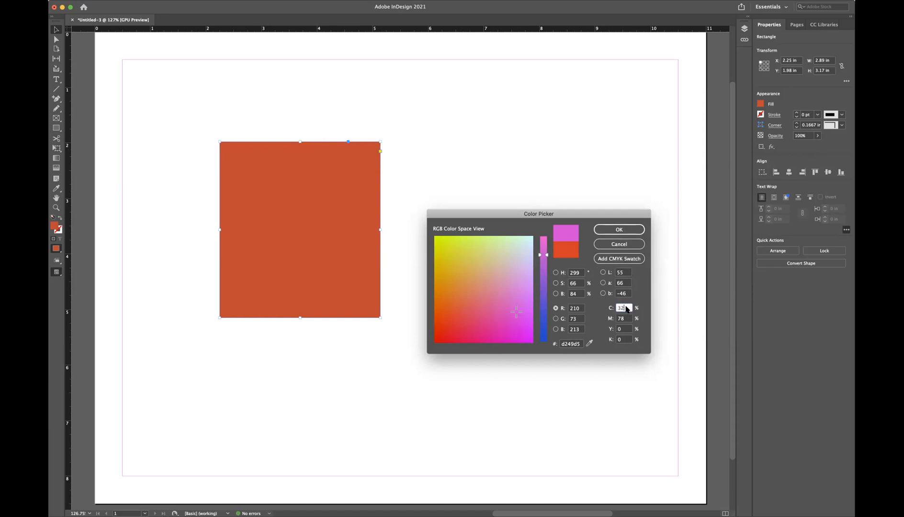
{"action": "left_click", "coordinate": [624, 258]}
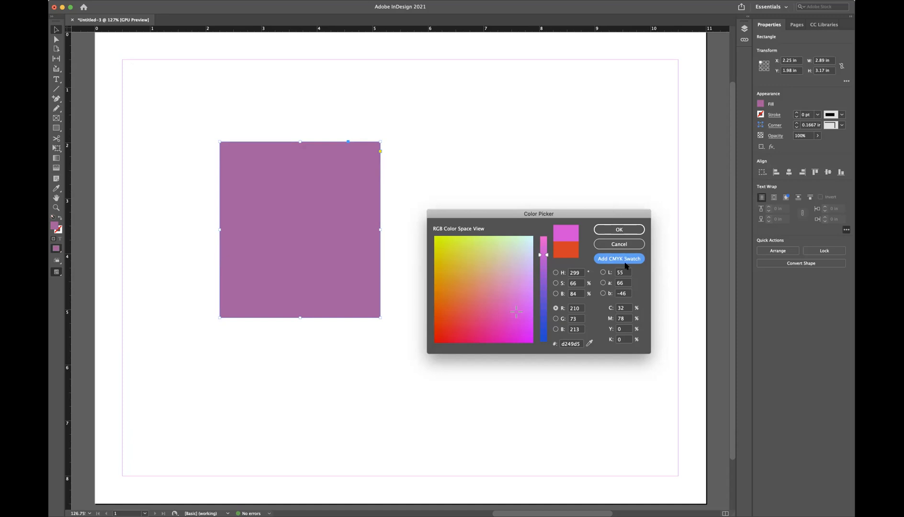
{"action": "left_click", "coordinate": [615, 230]}
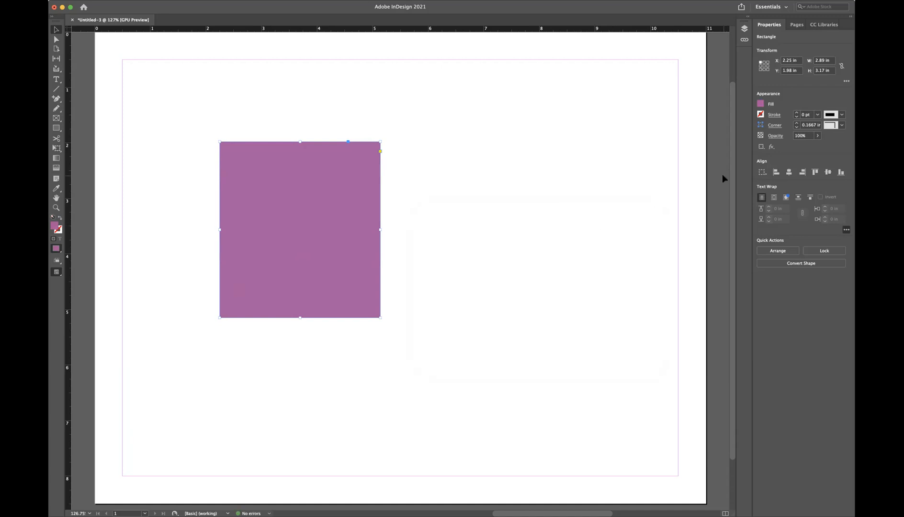
{"action": "left_click", "coordinate": [761, 104]}
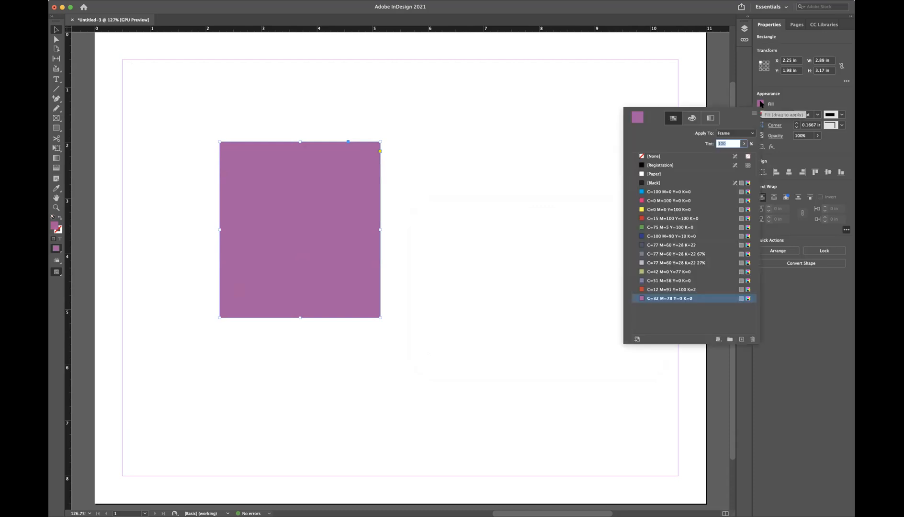
Fill the rectangle with bright aqua R=32 G=255 B=238 using the RGB color mixer, and add the color to the swatches
{"action": "left_click", "coordinate": [692, 119]}
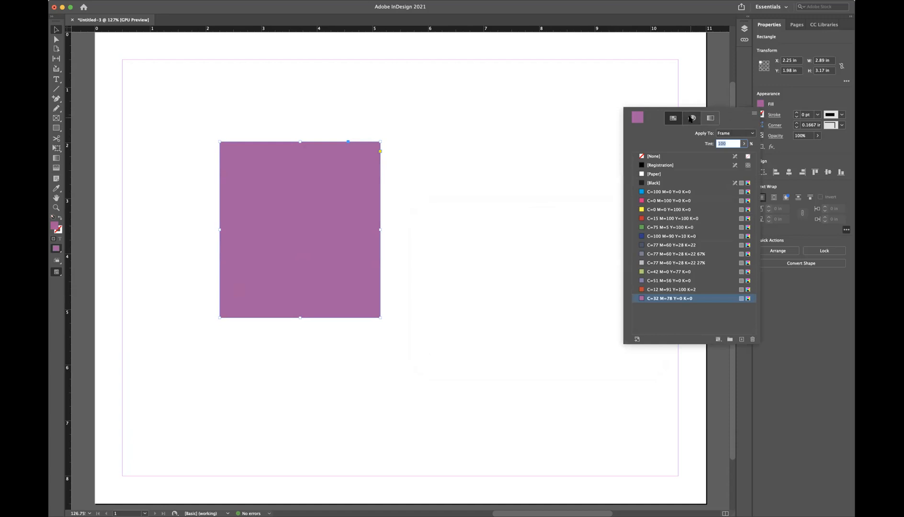
{"action": "left_click", "coordinate": [754, 114]}
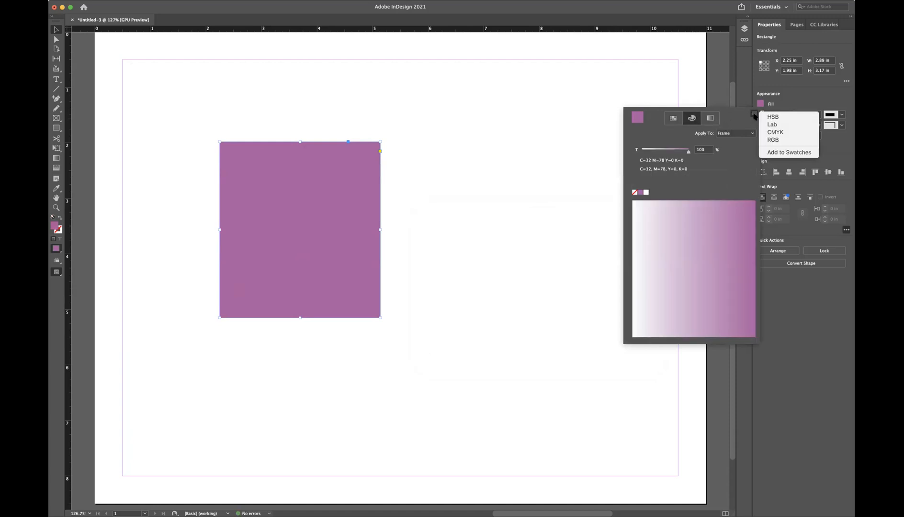
{"action": "left_click", "coordinate": [773, 140]}
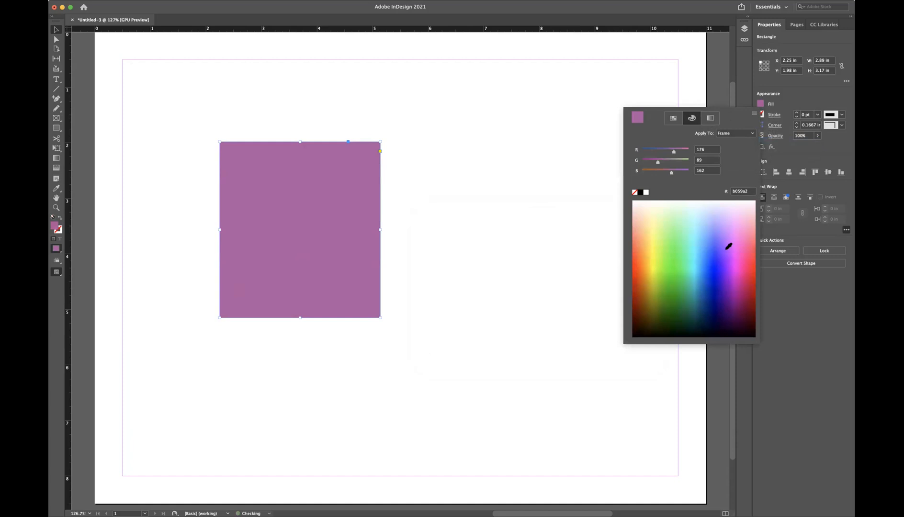
{"action": "left_click", "coordinate": [693, 258]}
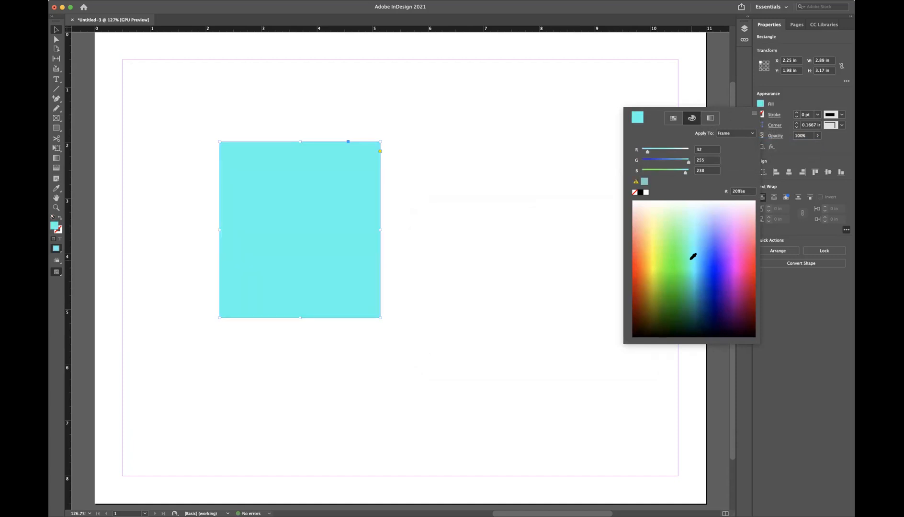
{"action": "left_click", "coordinate": [754, 113]}
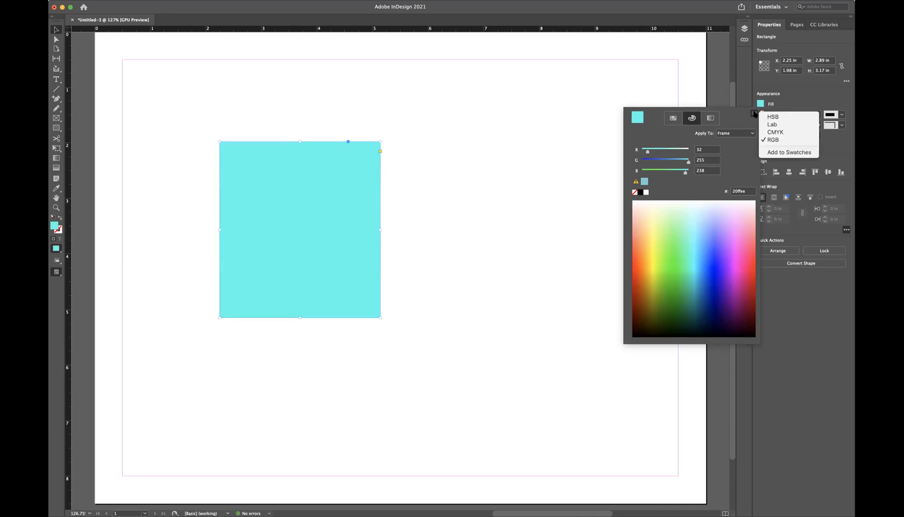
{"action": "left_click", "coordinate": [776, 152]}
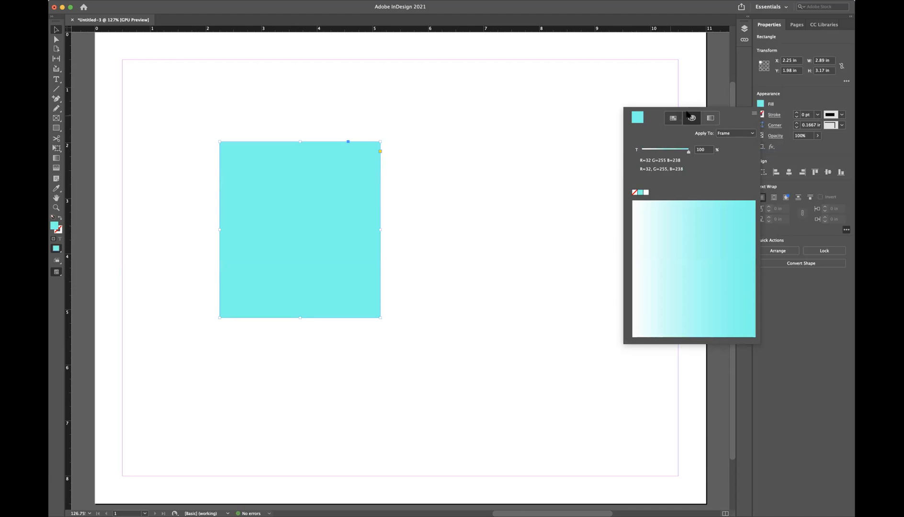
Convert the aqua R=32 G=255 B=238 swatch to the CMYK color mode in its swatch options
{"action": "left_click", "coordinate": [673, 118]}
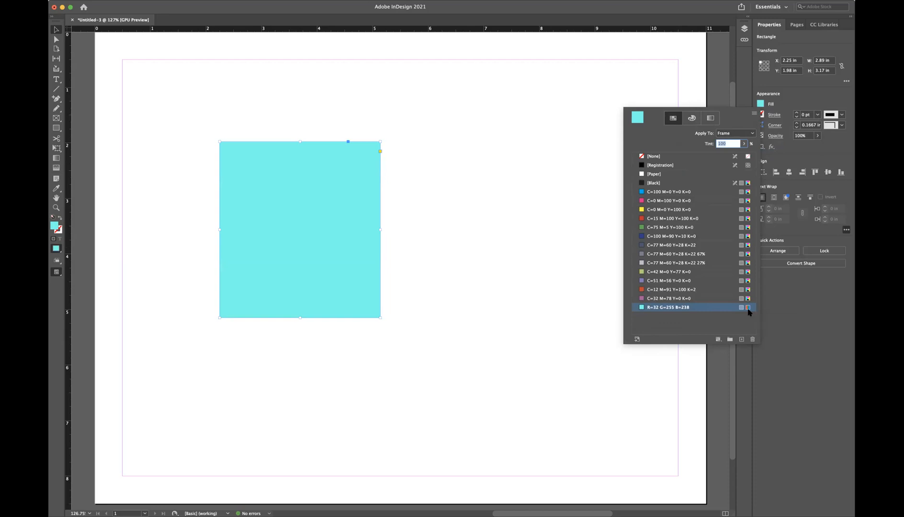
{"action": "double_click", "coordinate": [663, 308]}
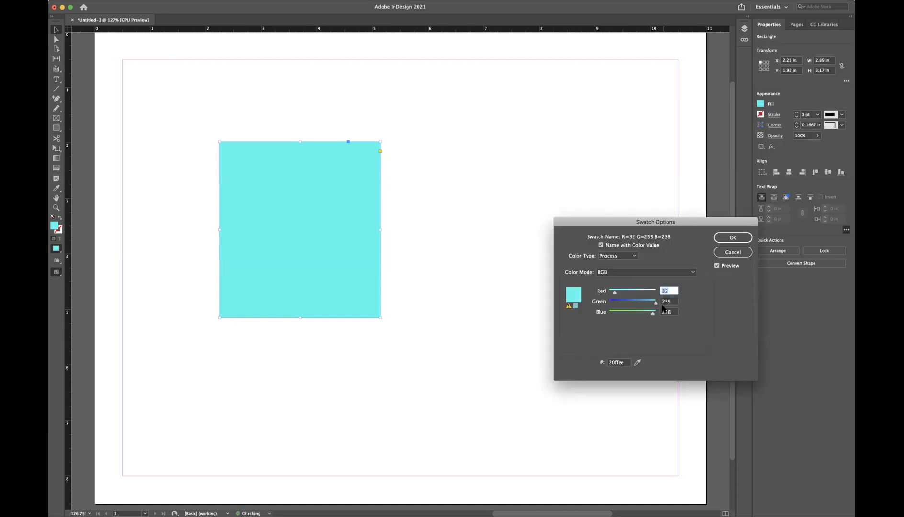
{"action": "left_click", "coordinate": [630, 274]}
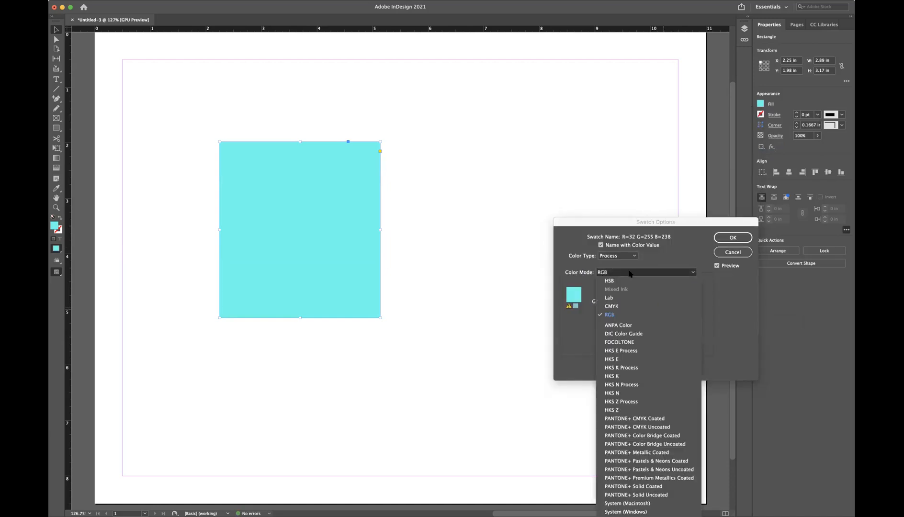
{"action": "left_click", "coordinate": [626, 307]}
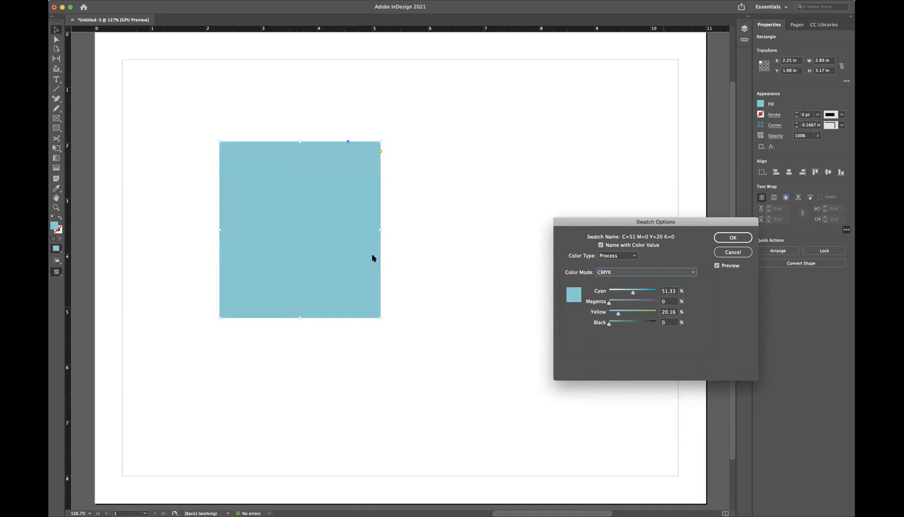
{"action": "left_click", "coordinate": [736, 238]}
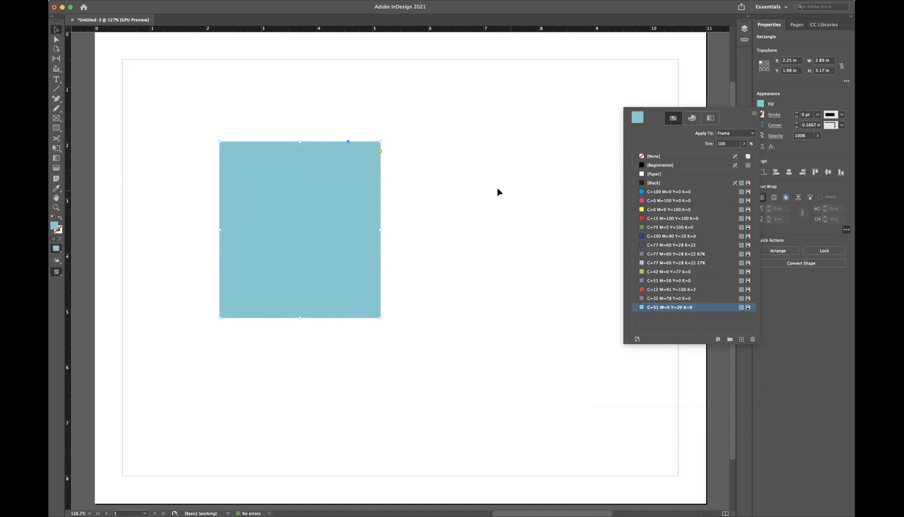
Move the rectangle near the page's upper-left margin corner, at about X 0.76 in, Y 0.75 in, and deselect it
{"action": "left_click", "coordinate": [319, 185]}
{"action": "scroll", "coordinate": [211, 89], "scroll_direction": "down", "scroll_amount": 1}
{"action": "left_click_drag", "start_coordinate": [355, 196], "coordinate": [272, 125]}
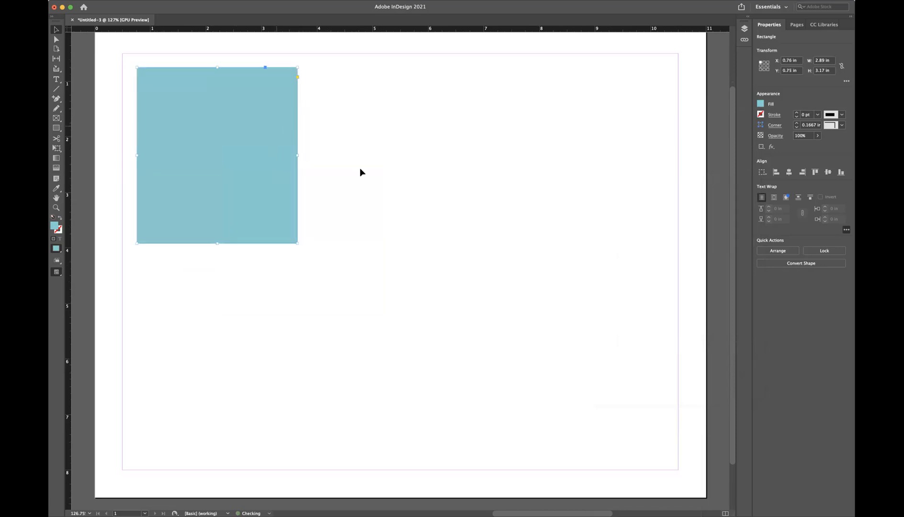
{"action": "left_click", "coordinate": [421, 202]}
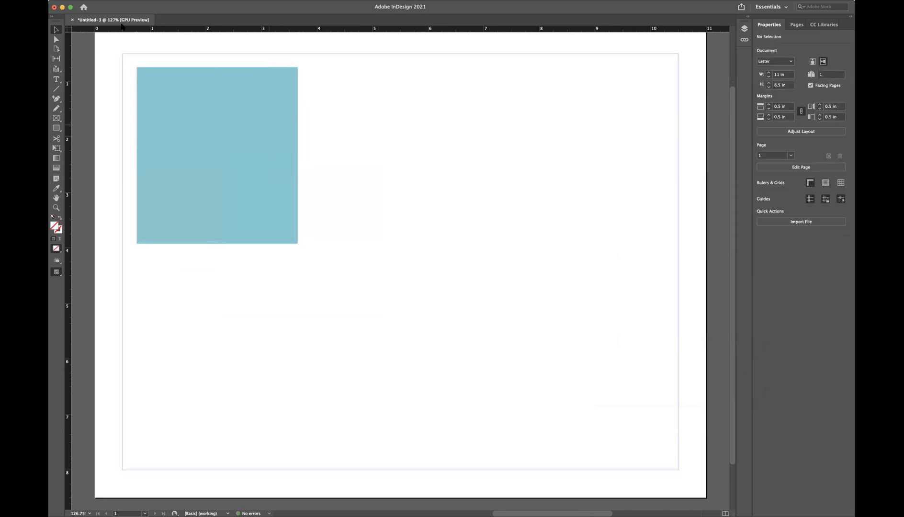
Place inclassproject.ai beside the rectangle in a frame about 5.7 in square
{"action": "left_click", "coordinate": [81, 1]}
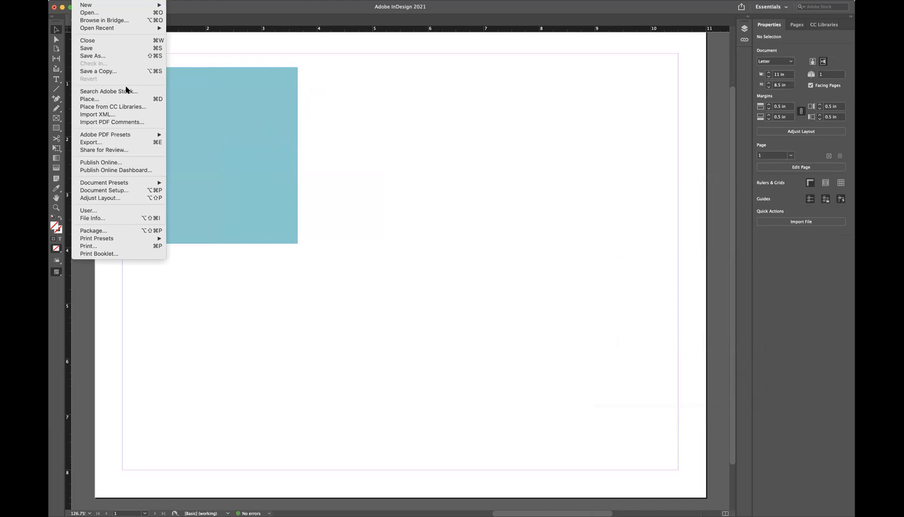
{"action": "left_click", "coordinate": [114, 99]}
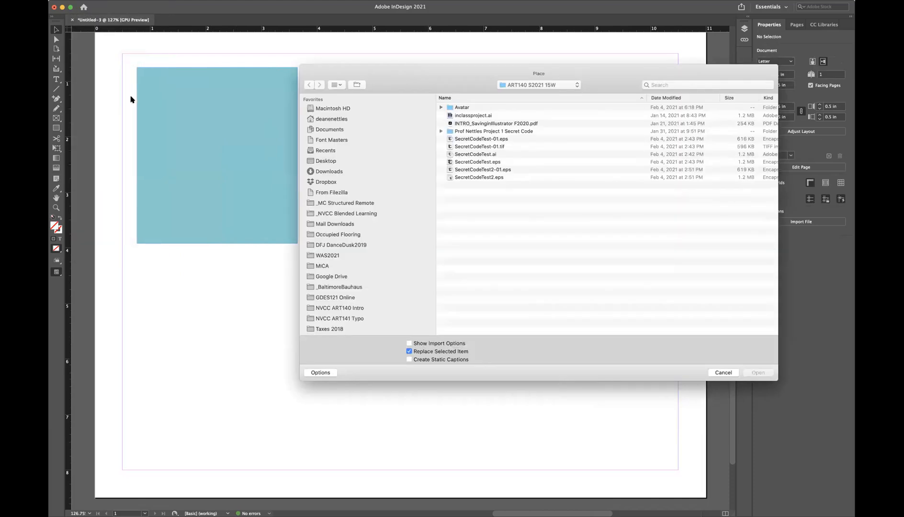
{"action": "left_click", "coordinate": [460, 116]}
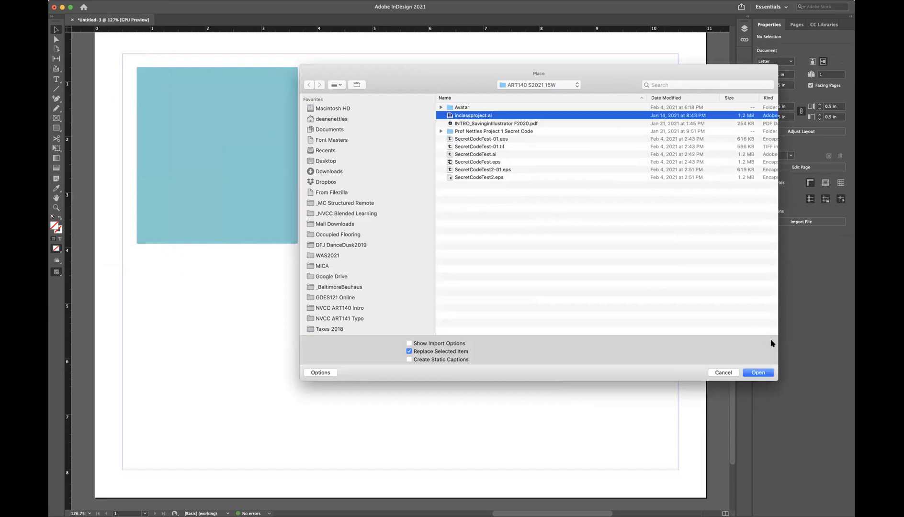
{"action": "left_click", "coordinate": [754, 373]}
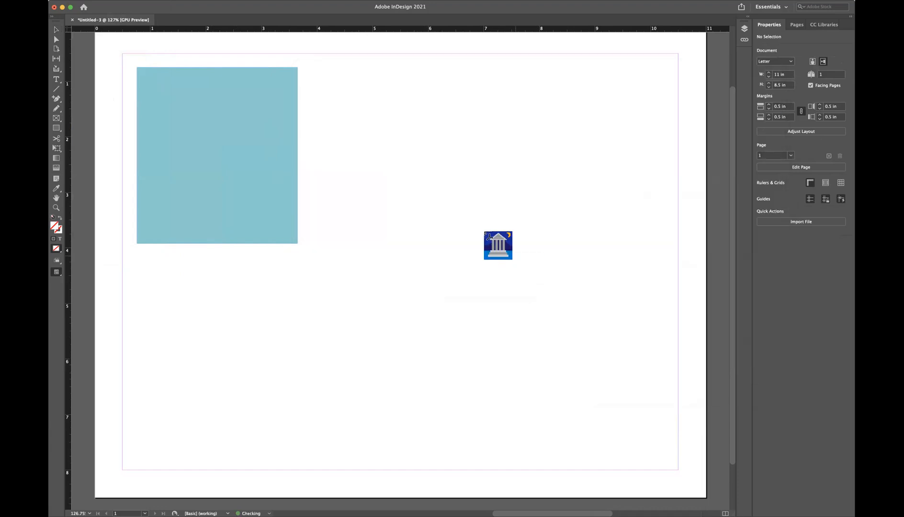
{"action": "left_click_drag", "start_coordinate": [327, 110], "coordinate": [643, 389]}
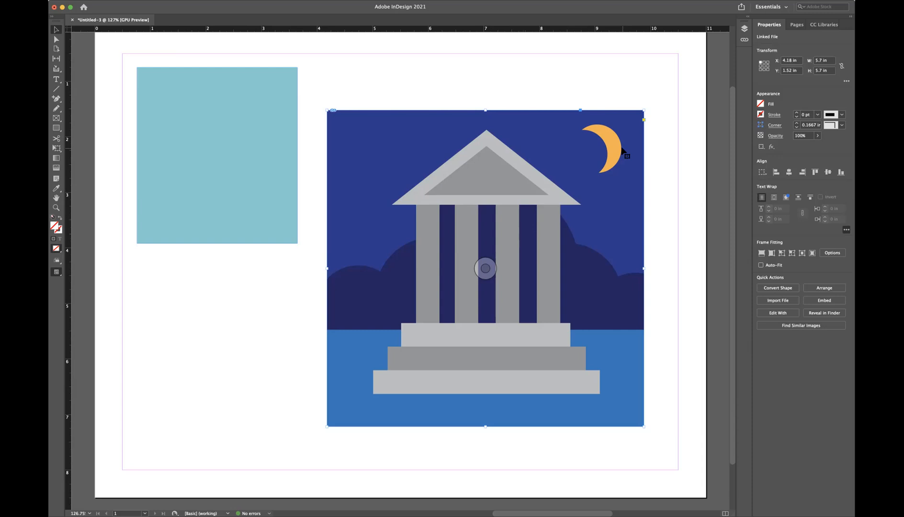
Extract a color theme from the placed temple illustration with the Color Theme Tool and add the theme to the swatches
{"action": "left_click", "coordinate": [56, 189]}
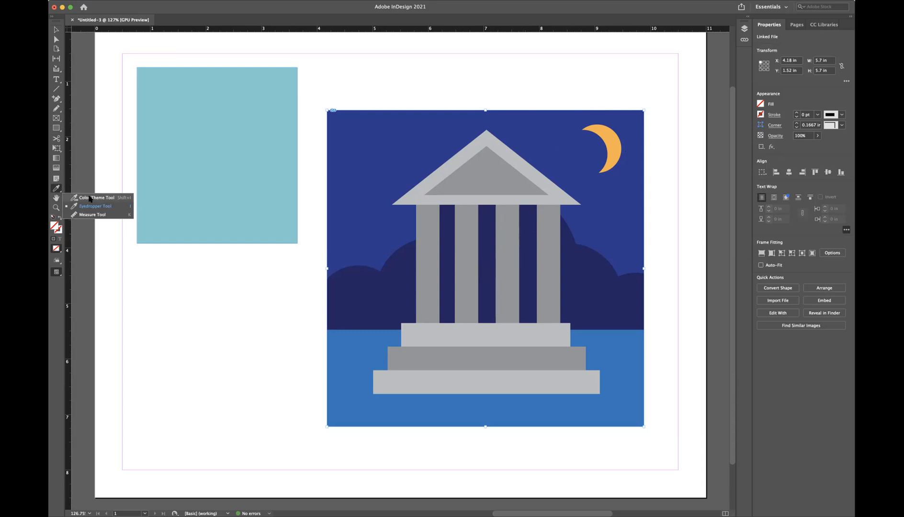
{"action": "left_click", "coordinate": [90, 198]}
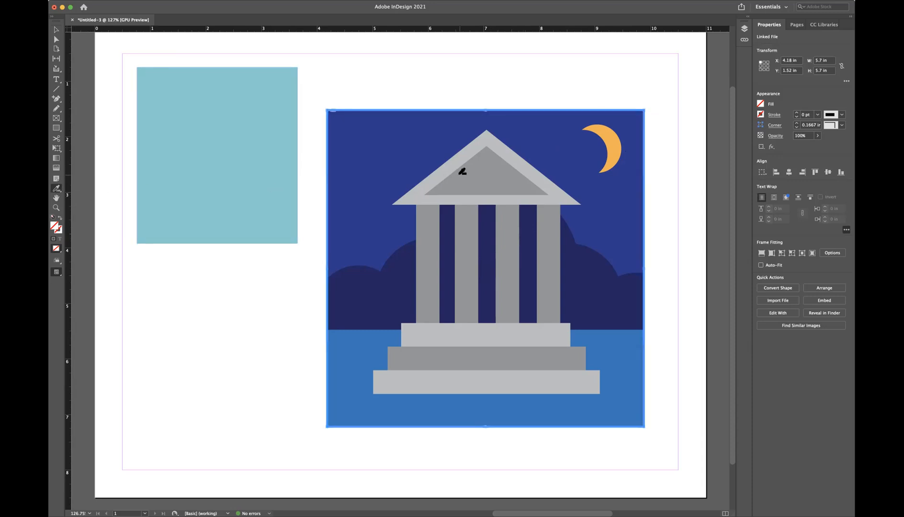
{"action": "left_click", "coordinate": [448, 171]}
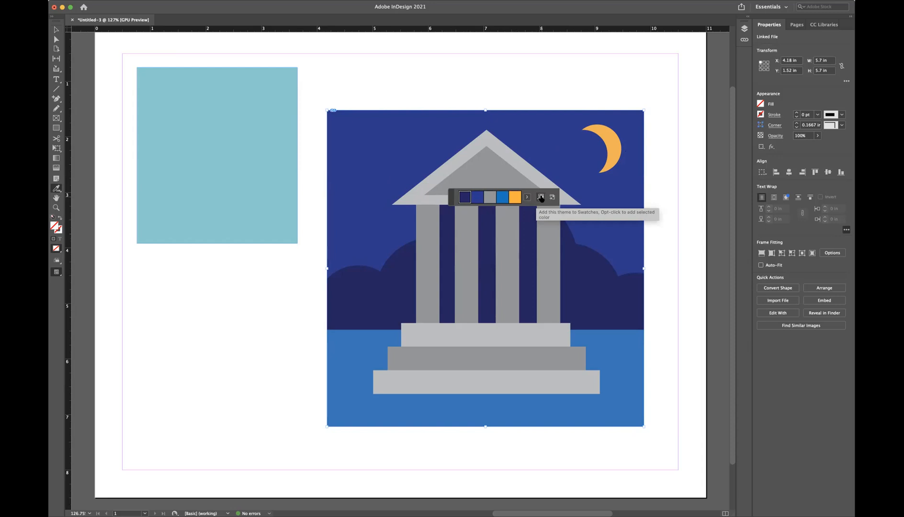
{"action": "left_click", "coordinate": [541, 198]}
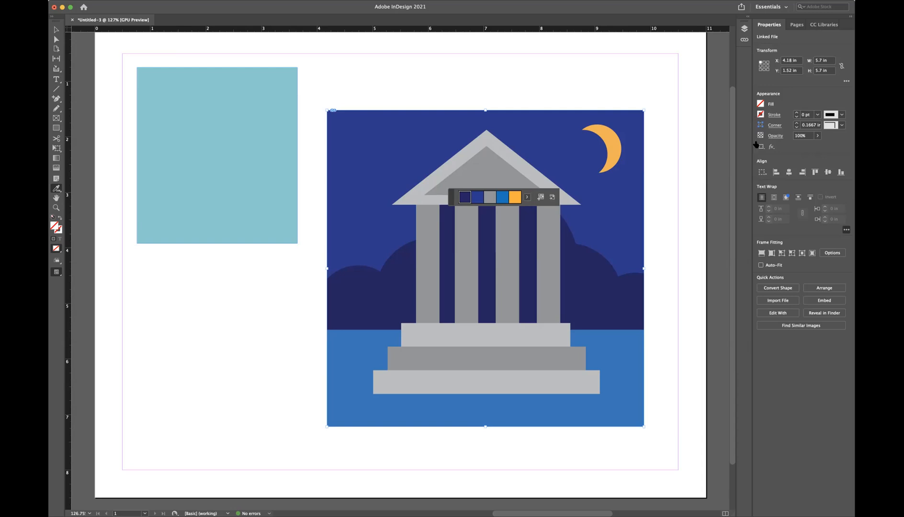
Expand the Colorful_Theme swatch group and confirm its orange C=0 M=35 Y=84 K=0 swatch with CMYK as the color mode
{"action": "left_click", "coordinate": [760, 104]}
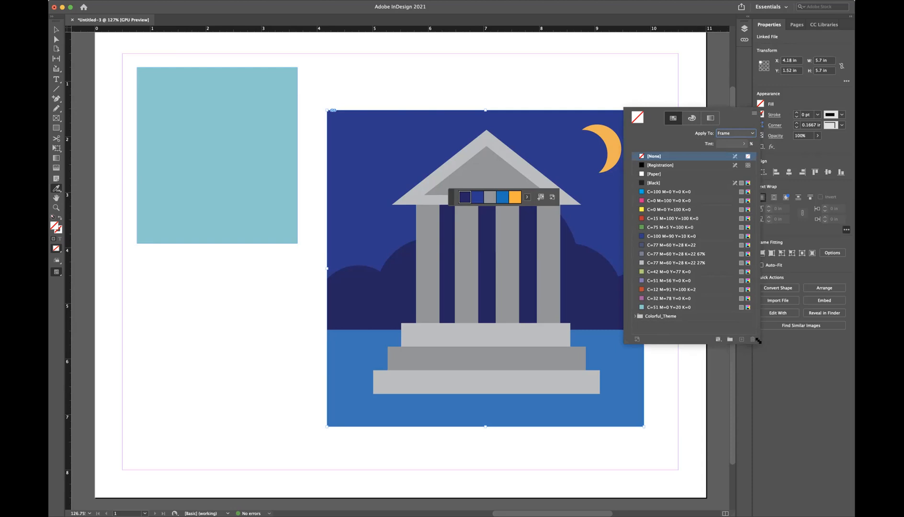
{"action": "left_click_drag", "start_coordinate": [758, 341], "coordinate": [765, 416]}
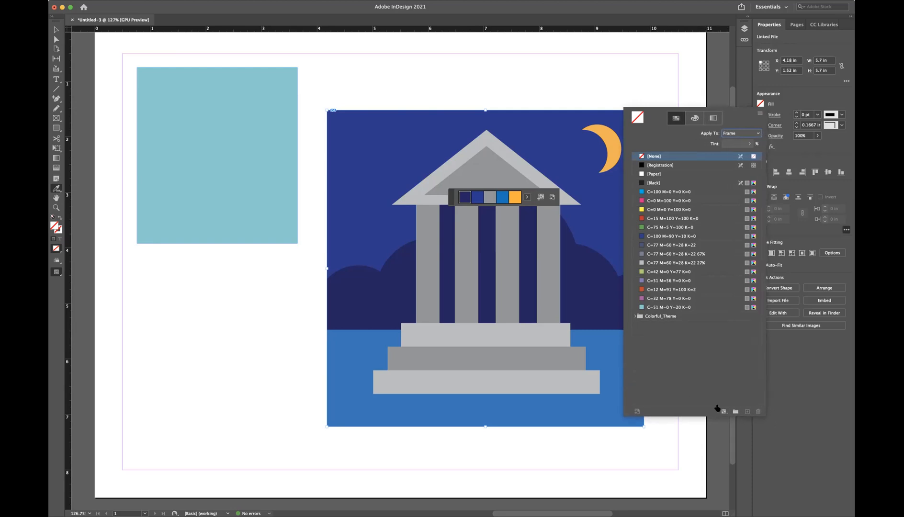
{"action": "left_click", "coordinate": [636, 317]}
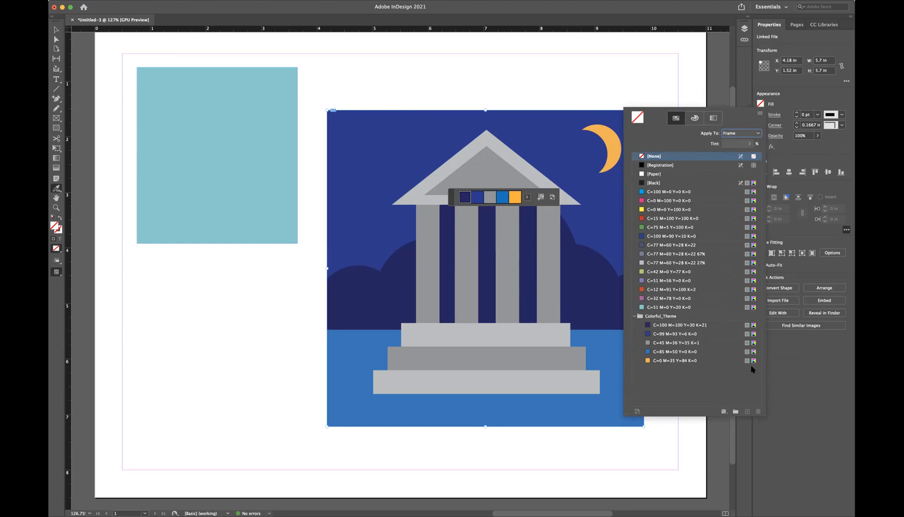
{"action": "double_click", "coordinate": [646, 363]}
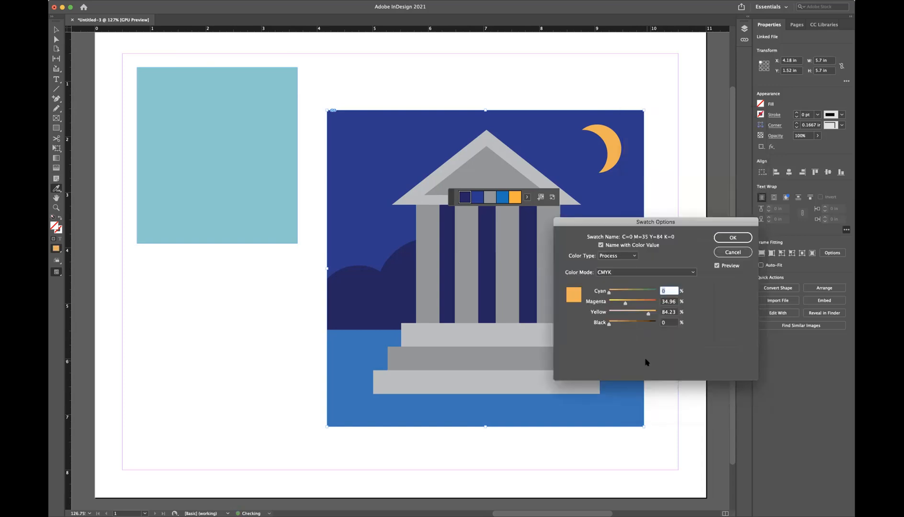
{"action": "left_click", "coordinate": [630, 272]}
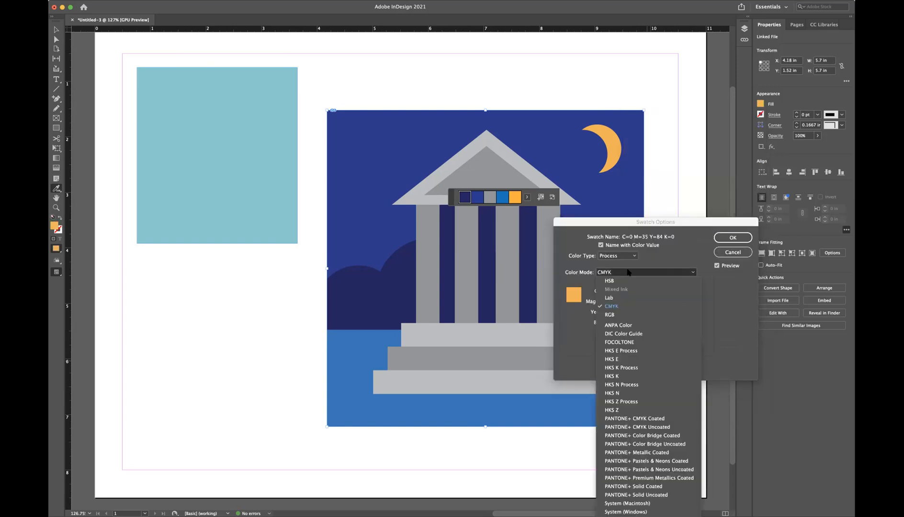
{"action": "left_click", "coordinate": [623, 306]}
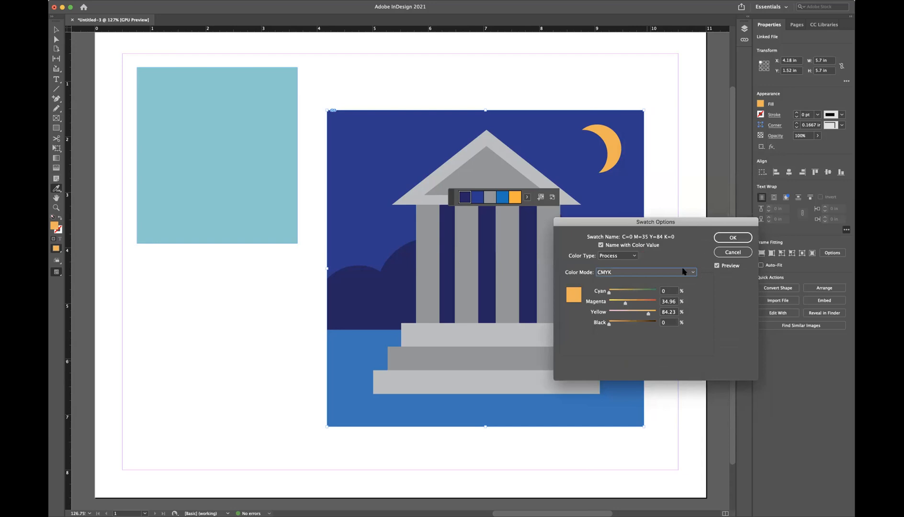
{"action": "left_click", "coordinate": [727, 238]}
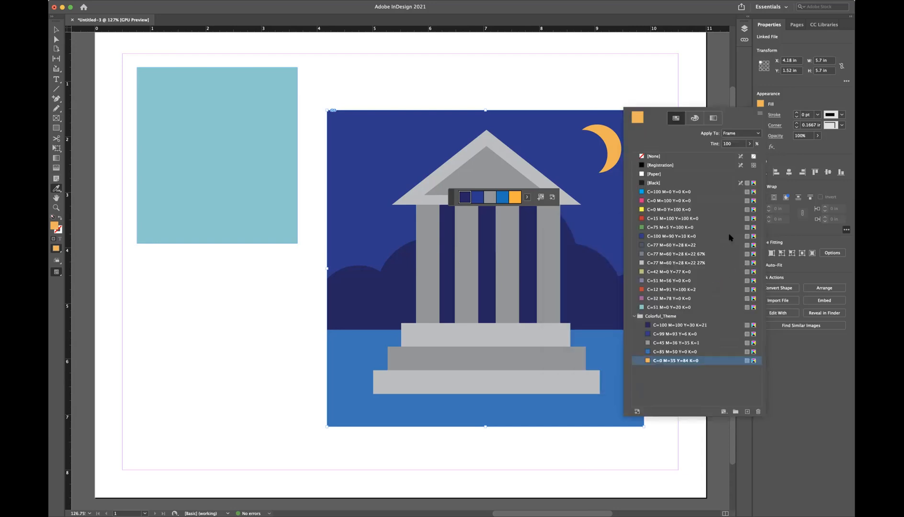
Start a new document from the Web presets, choosing the 800 x 600 px blank preset
{"action": "left_click", "coordinate": [57, 30]}
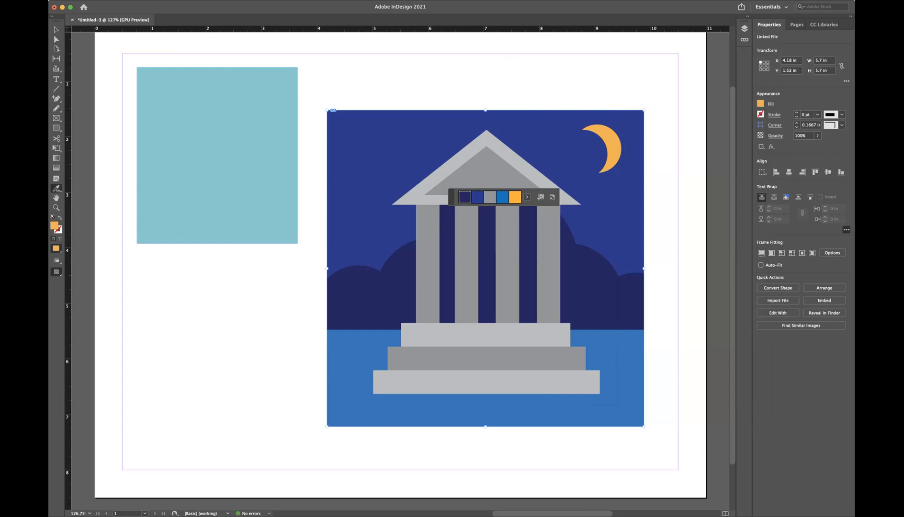
{"action": "left_click", "coordinate": [81, 1]}
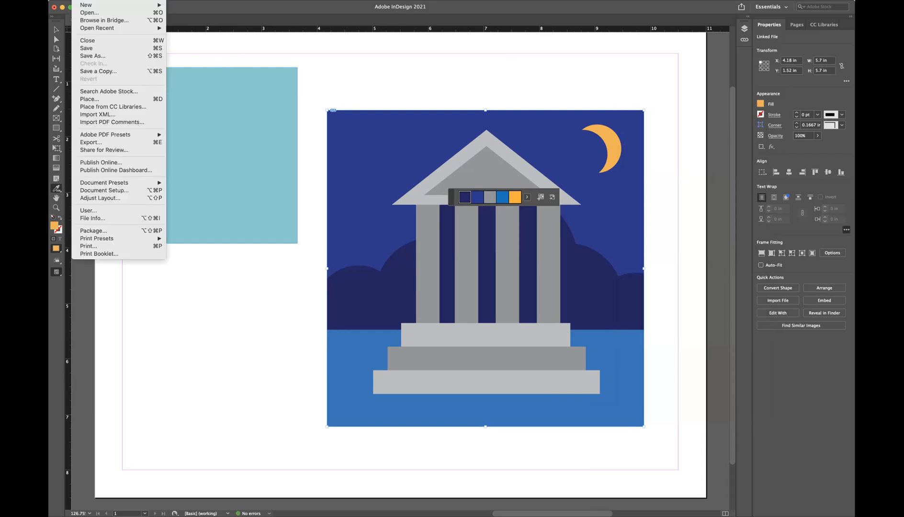
{"action": "mouse_move", "coordinate": [88, 5]}
{"action": "left_click", "coordinate": [188, 8]}
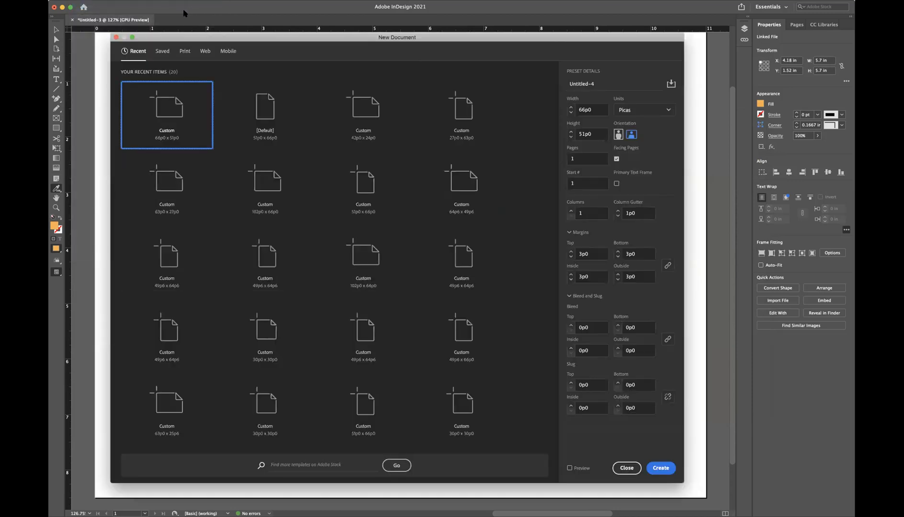
{"action": "left_click", "coordinate": [204, 52]}
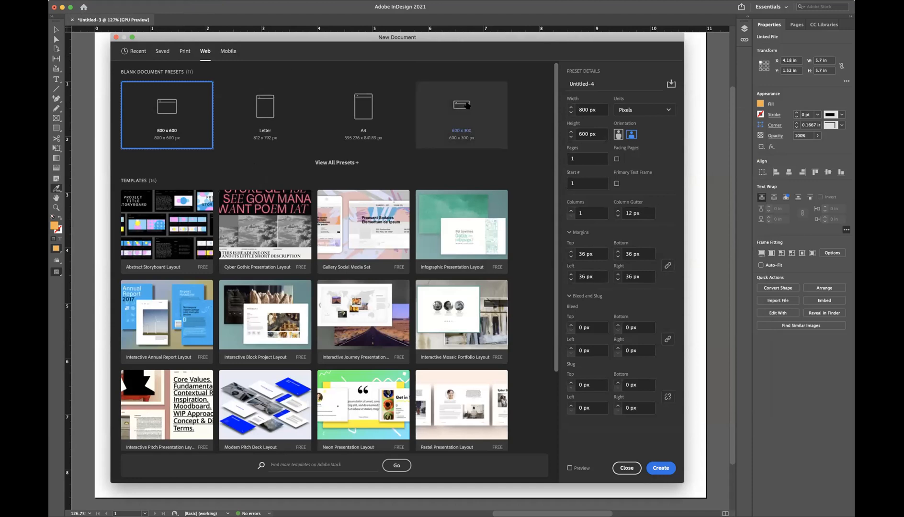
{"action": "left_click", "coordinate": [465, 106]}
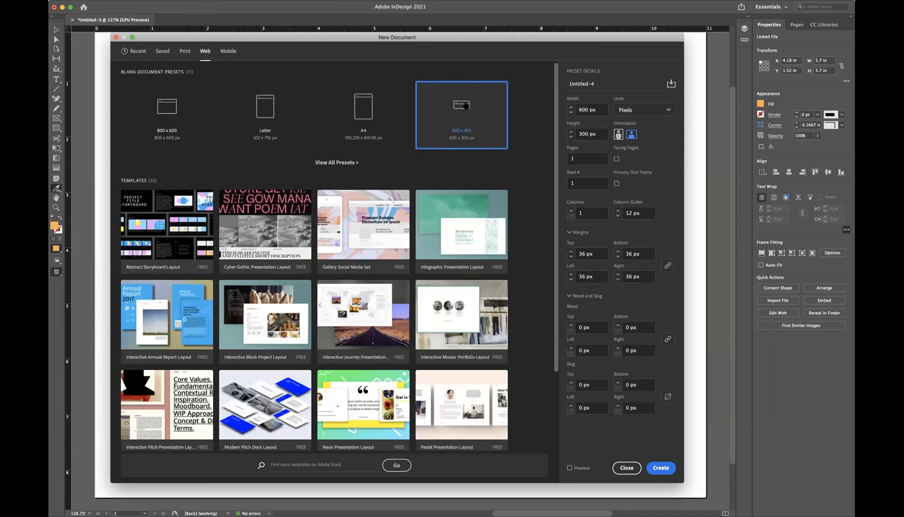
{"action": "left_click", "coordinate": [168, 107]}
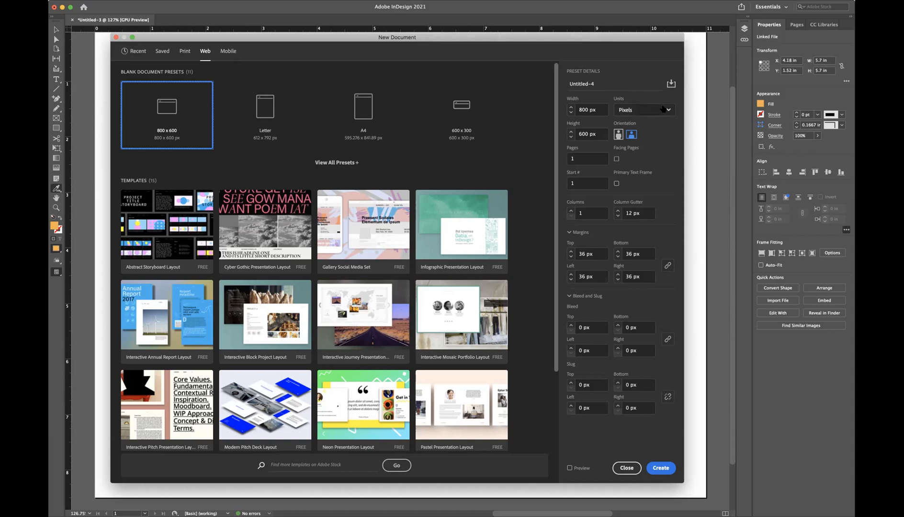
Try inches as the new document's units, and return the units to pixels
{"action": "left_click", "coordinate": [644, 109]}
{"action": "left_click", "coordinate": [626, 152]}
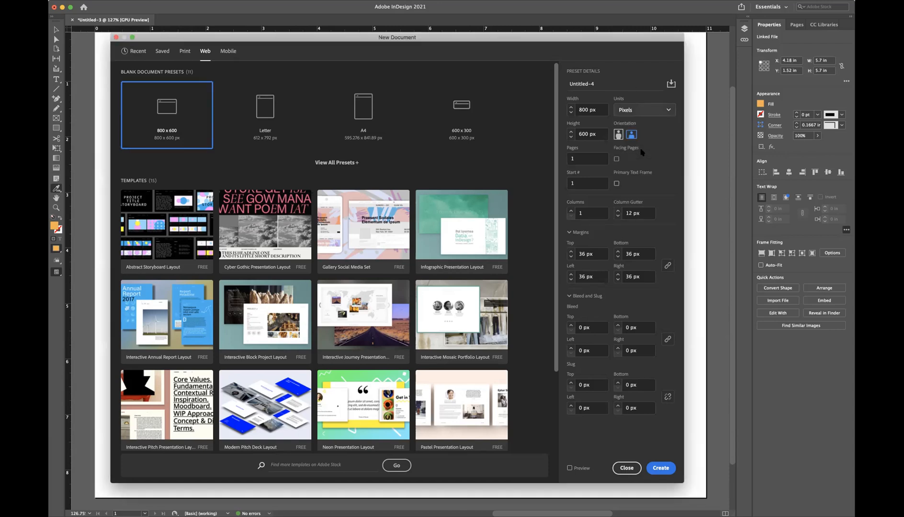
{"action": "left_click", "coordinate": [669, 110]}
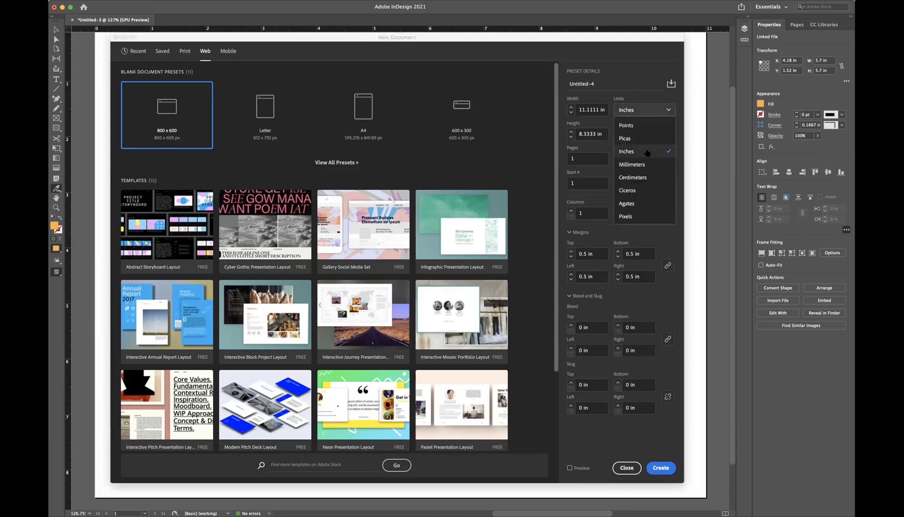
{"action": "left_click", "coordinate": [640, 216]}
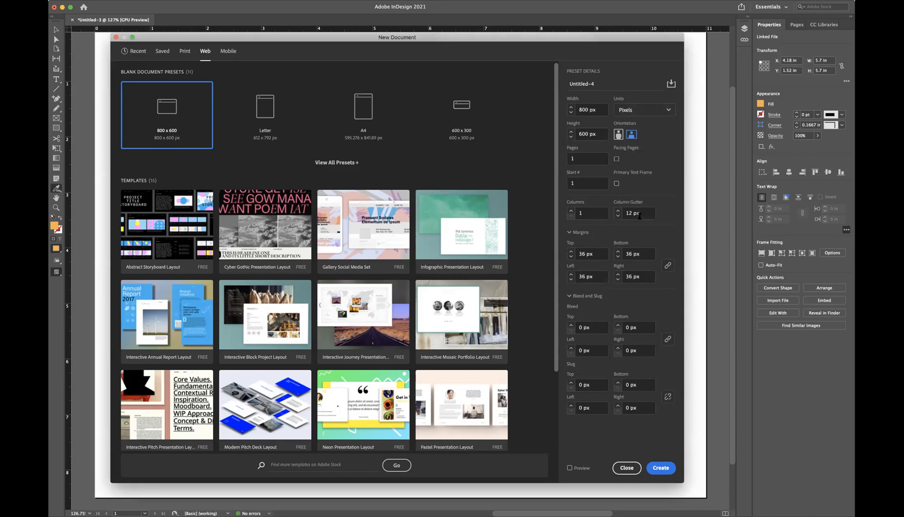
Create the web document and draw a rectangle about 270 x 276 px in the upper-left part of the page
{"action": "left_click", "coordinate": [660, 468]}
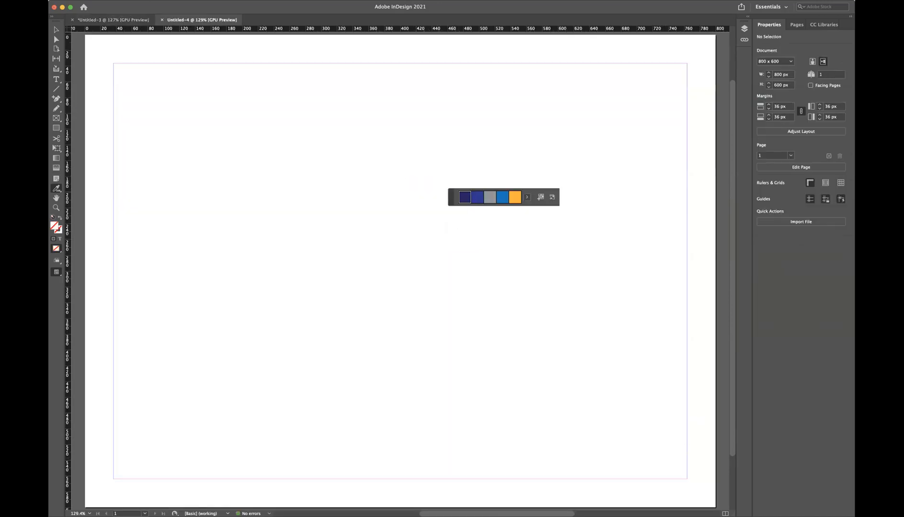
{"action": "left_click", "coordinate": [57, 30]}
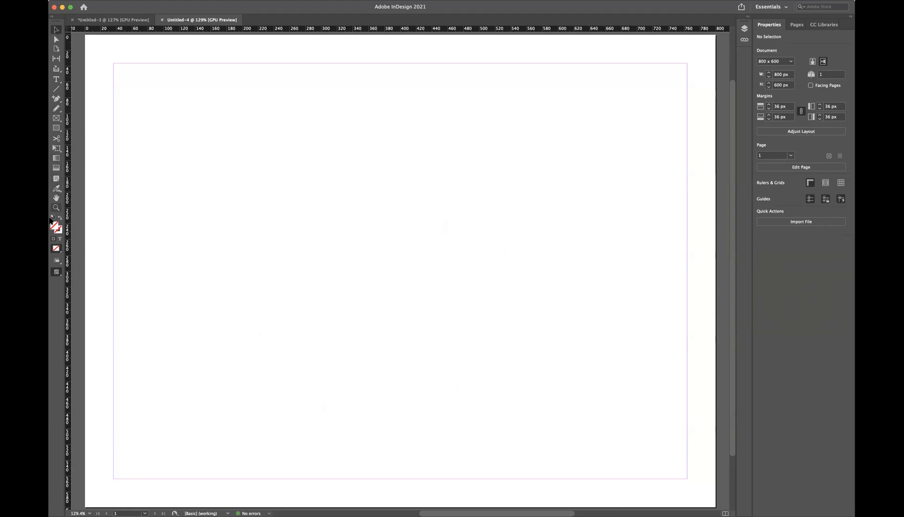
{"action": "left_click", "coordinate": [56, 128]}
{"action": "left_click_drag", "start_coordinate": [221, 135], "coordinate": [434, 352]}
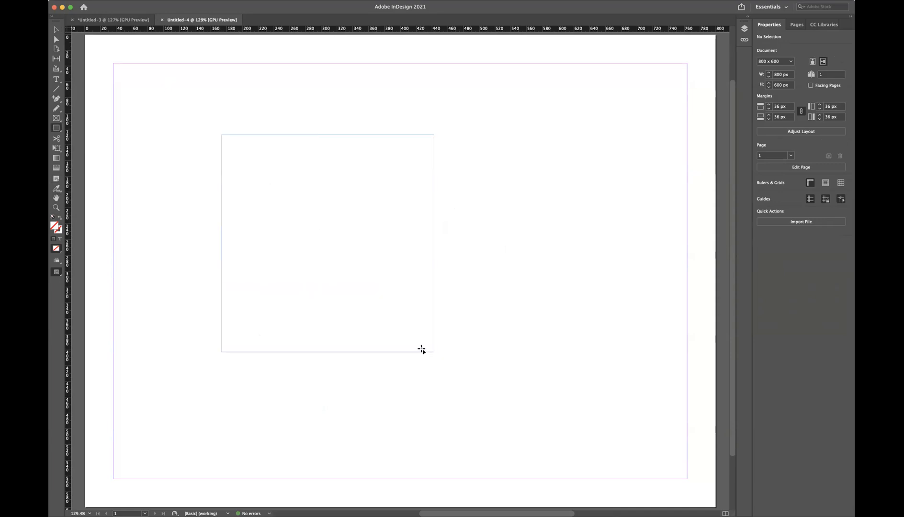
Fill the rectangle with green R=0 G=204 B=39 from the Color Picker and save it as an RGB swatch
{"action": "double_click", "coordinate": [55, 226]}
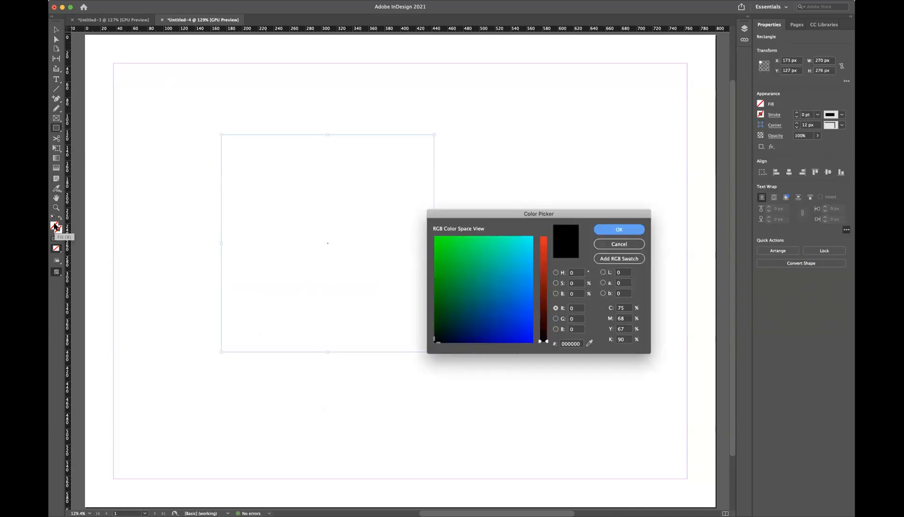
{"action": "left_click", "coordinate": [449, 258]}
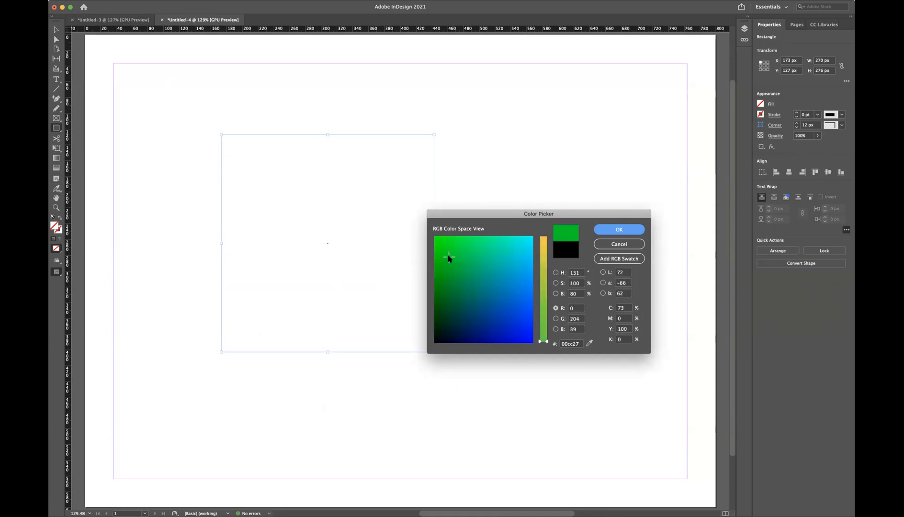
{"action": "left_click", "coordinate": [625, 259]}
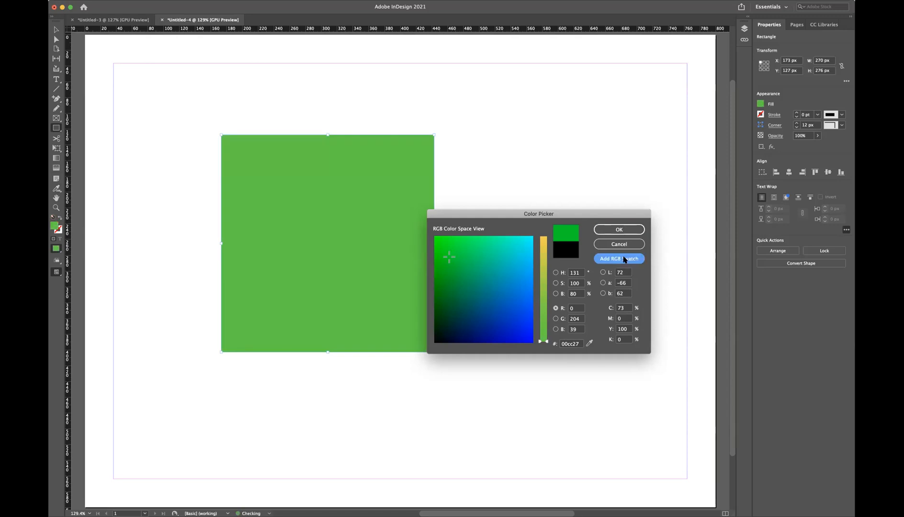
{"action": "left_click_drag", "start_coordinate": [576, 217], "coordinate": [615, 111]}
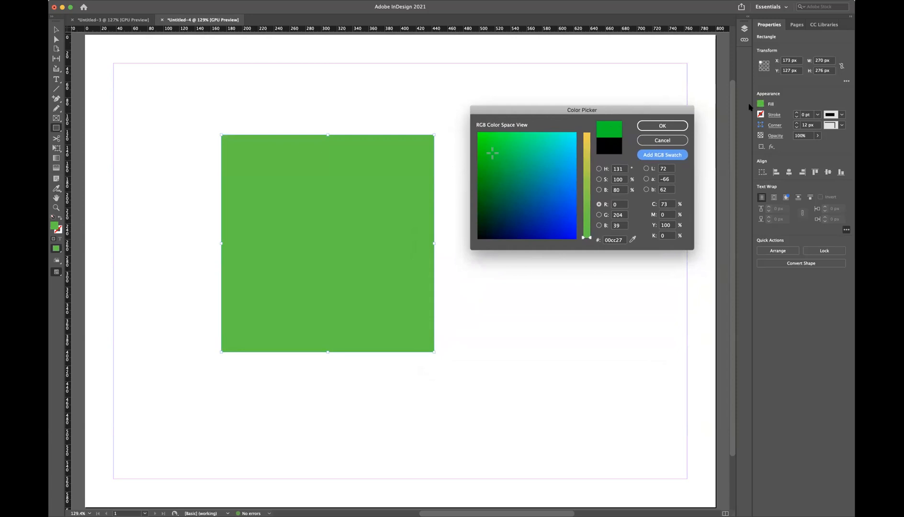
{"action": "left_click", "coordinate": [661, 126]}
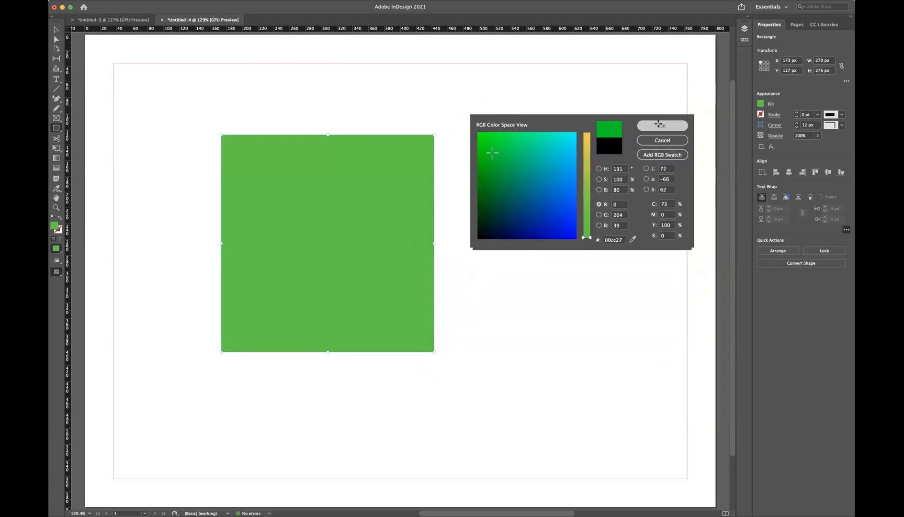
Add a 47% tint swatch of the R=0 G=204 B=39 green and apply it to the rectangle
{"action": "left_click", "coordinate": [762, 104]}
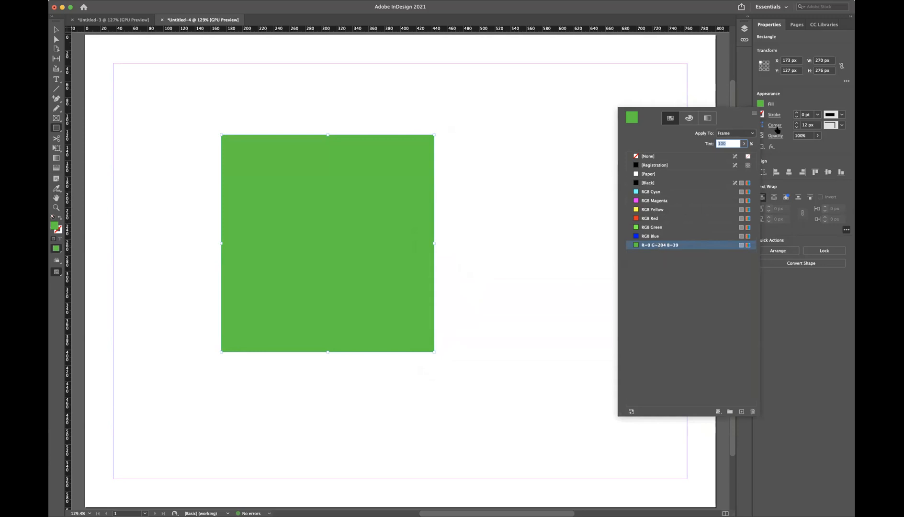
{"action": "left_click", "coordinate": [752, 114]}
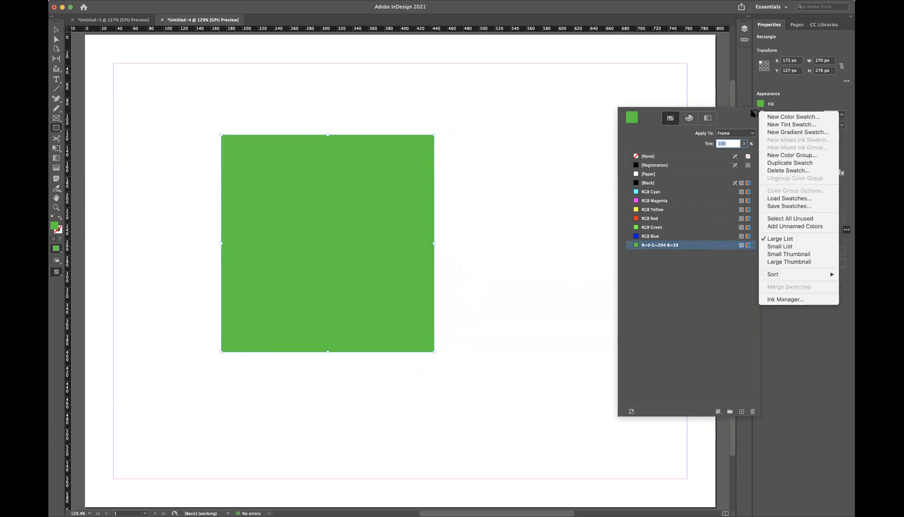
{"action": "left_click", "coordinate": [765, 126]}
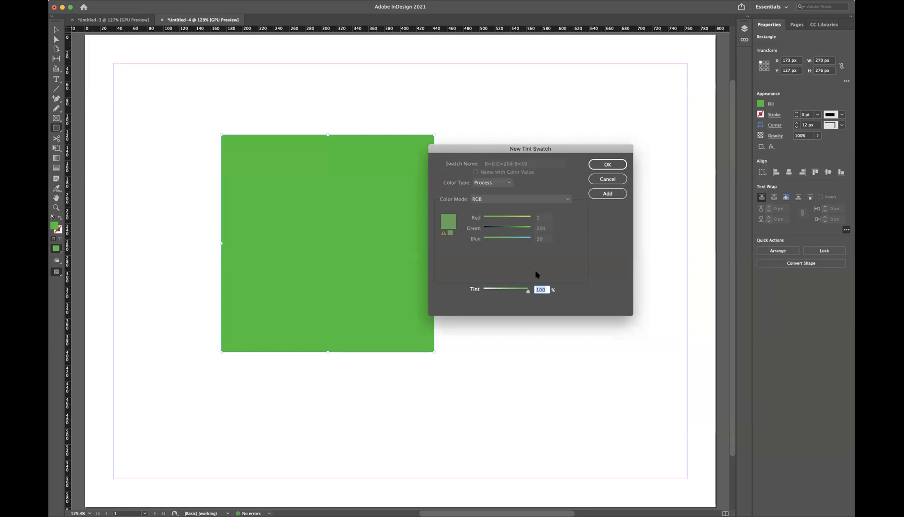
{"action": "left_click", "coordinate": [504, 289]}
{"action": "left_click", "coordinate": [607, 193]}
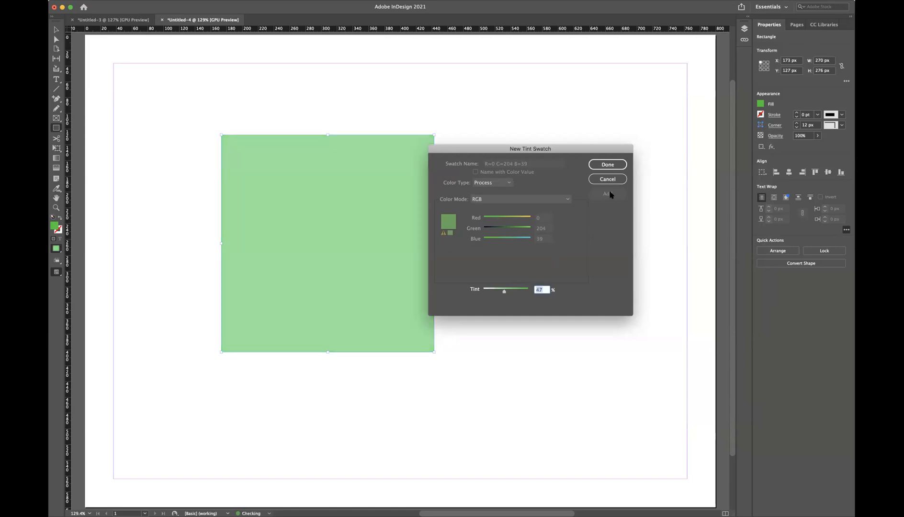
{"action": "left_click", "coordinate": [608, 165]}
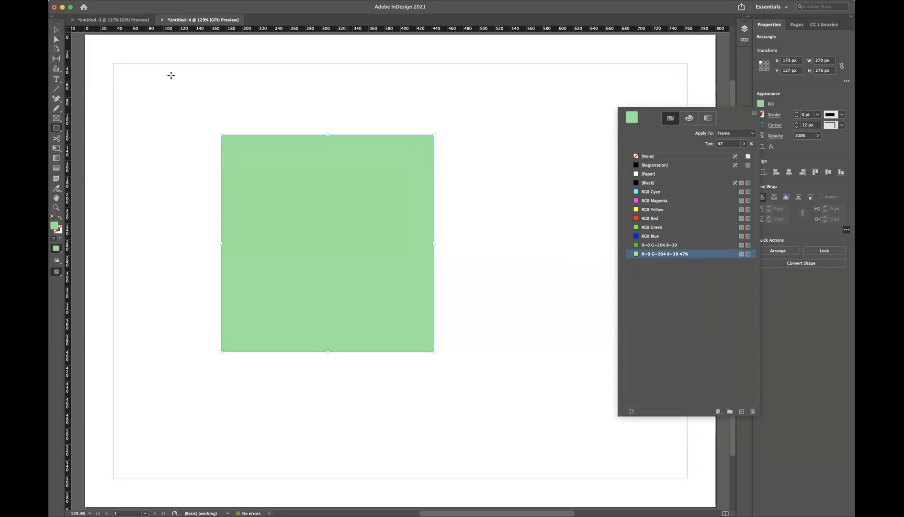
Draw an overlapping rectangle about 290 x 266 px up and right of the first, and fill it with the R=0 G=204 B=39 swatch
{"action": "left_click", "coordinate": [310, 83]}
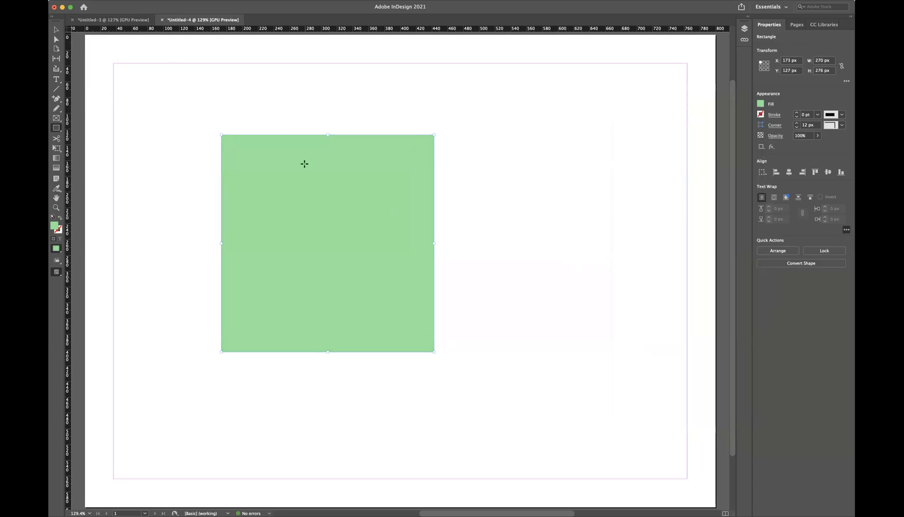
{"action": "left_click_drag", "start_coordinate": [310, 85], "coordinate": [537, 290]}
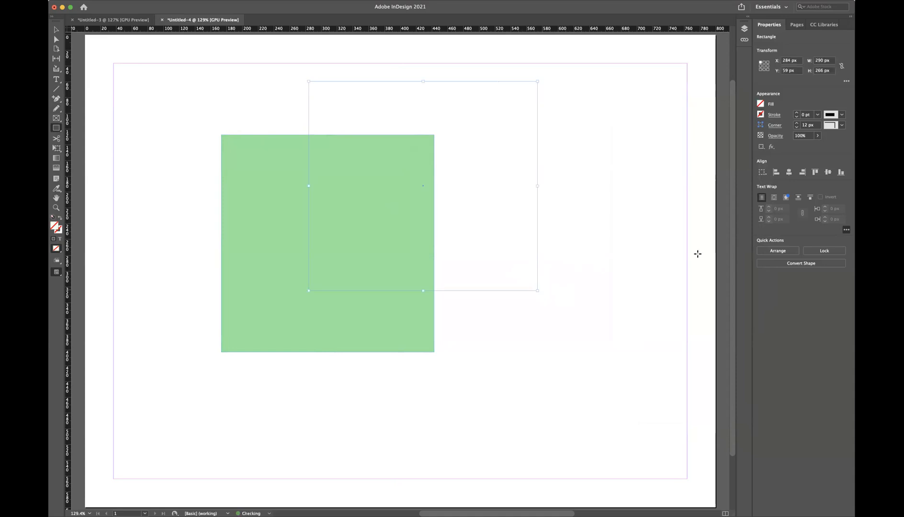
{"action": "left_click", "coordinate": [760, 104]}
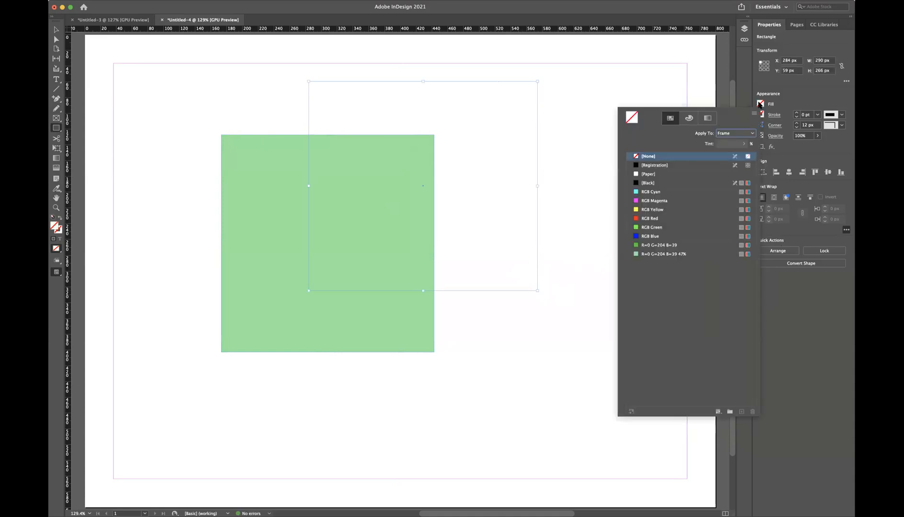
{"action": "left_click", "coordinate": [651, 245]}
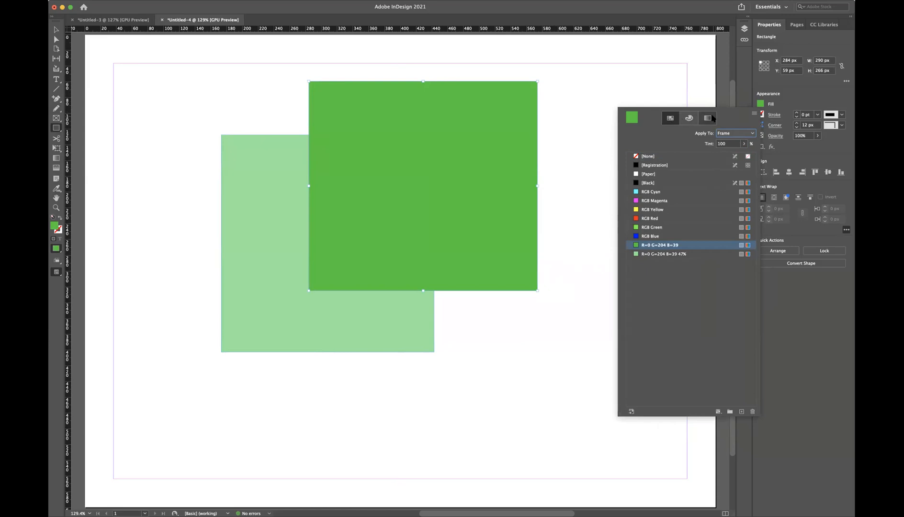
Create a process RGB color swatch with R=0 G=204 B=179 and apply it to the second rectangle
{"action": "left_click", "coordinate": [754, 115]}
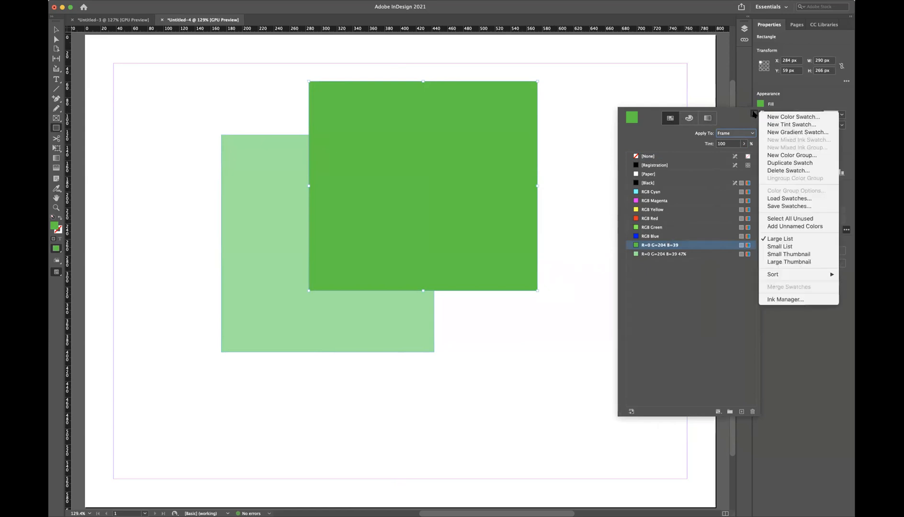
{"action": "left_click", "coordinate": [784, 118]}
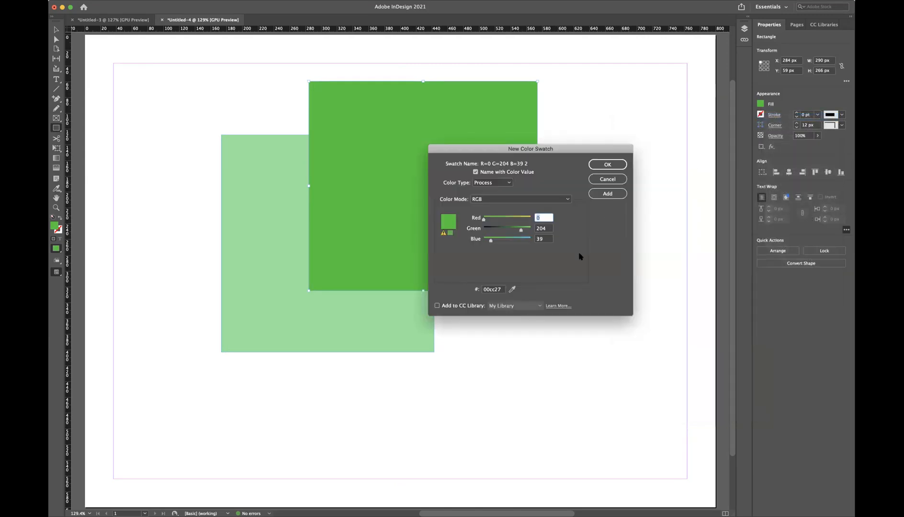
{"action": "left_click", "coordinate": [509, 197]}
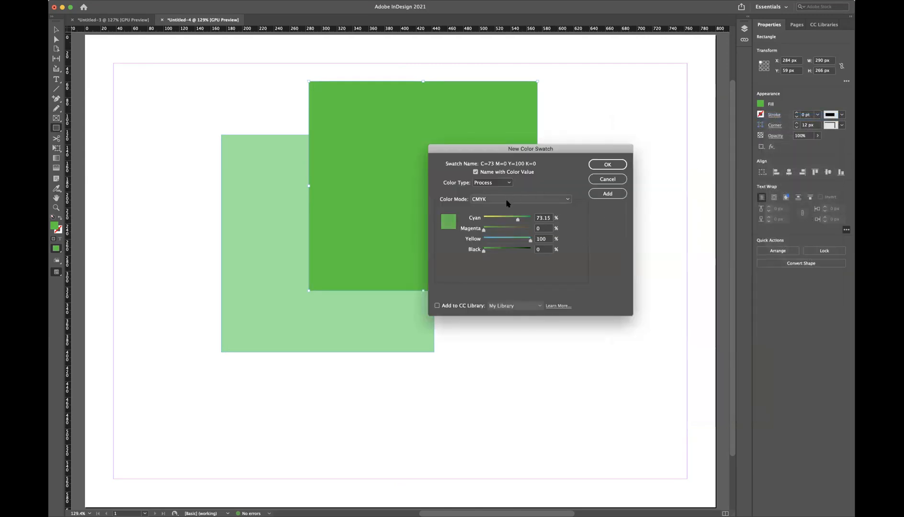
{"action": "left_click", "coordinate": [506, 198]}
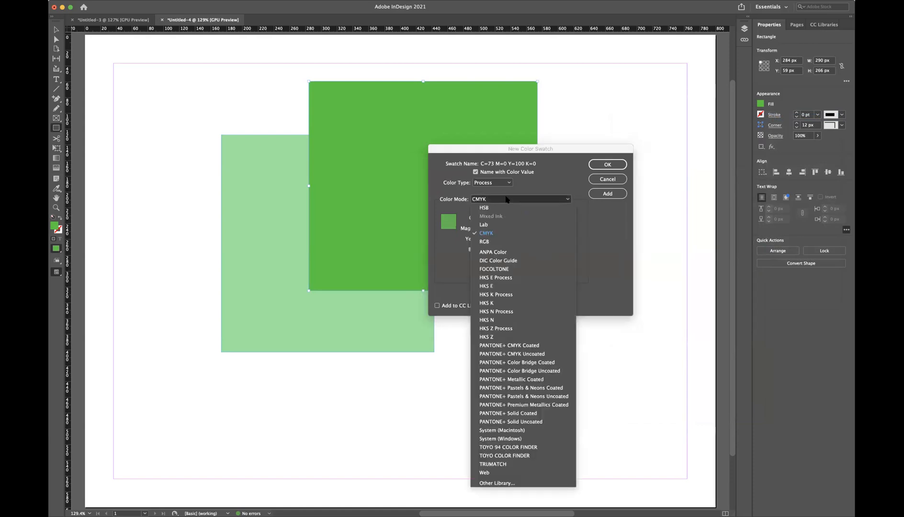
{"action": "left_click", "coordinate": [495, 240]}
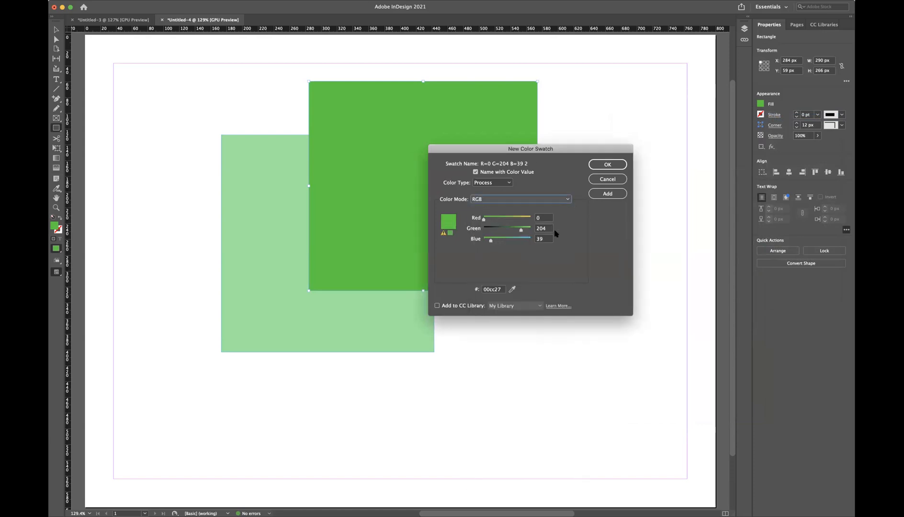
{"action": "left_click_drag", "start_coordinate": [518, 241], "coordinate": [515, 240]}
{"action": "mouse_move", "coordinate": [485, 219]}
{"action": "left_mouse_down"}
{"action": "mouse_move", "coordinate": [514, 219]}
{"action": "mouse_move", "coordinate": [463, 219]}
{"action": "mouse_move", "coordinate": [480, 220]}
{"action": "left_mouse_up"}
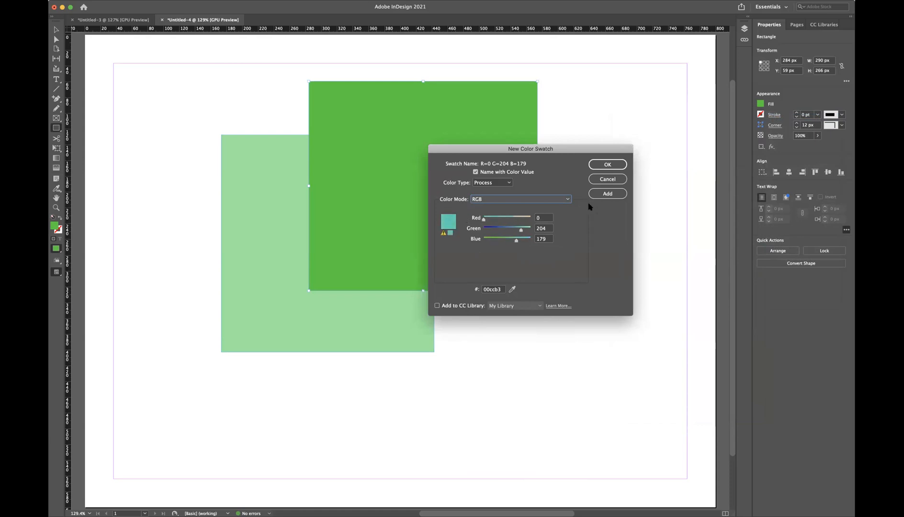
{"action": "left_click", "coordinate": [600, 194]}
{"action": "left_click", "coordinate": [606, 195]}
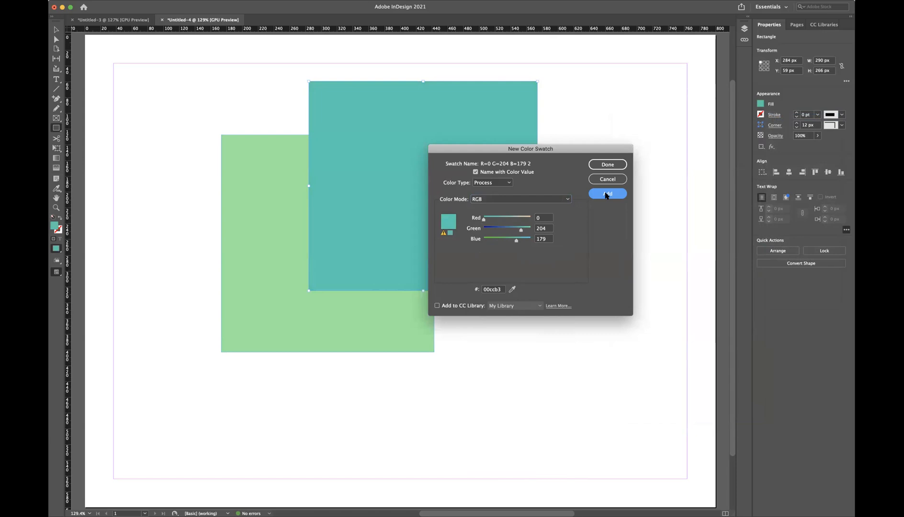
{"action": "left_click", "coordinate": [606, 166]}
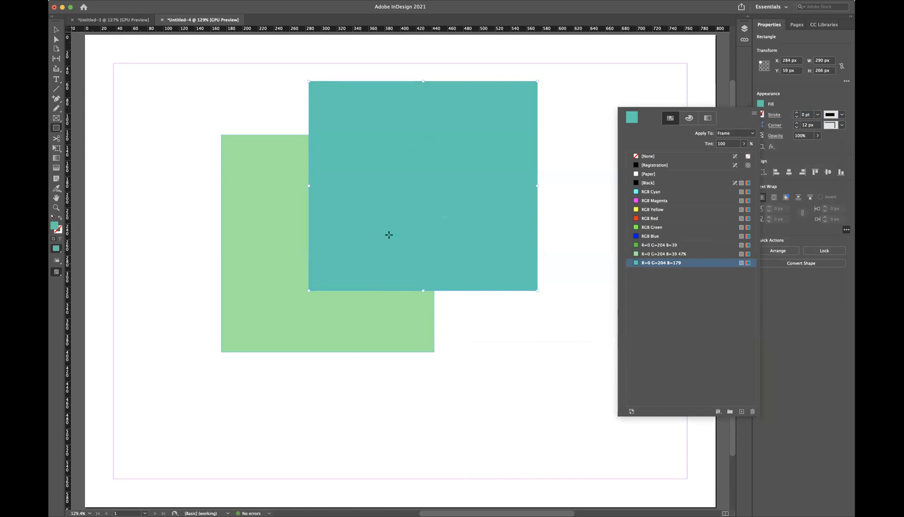
{"action": "left_click", "coordinate": [56, 128]}
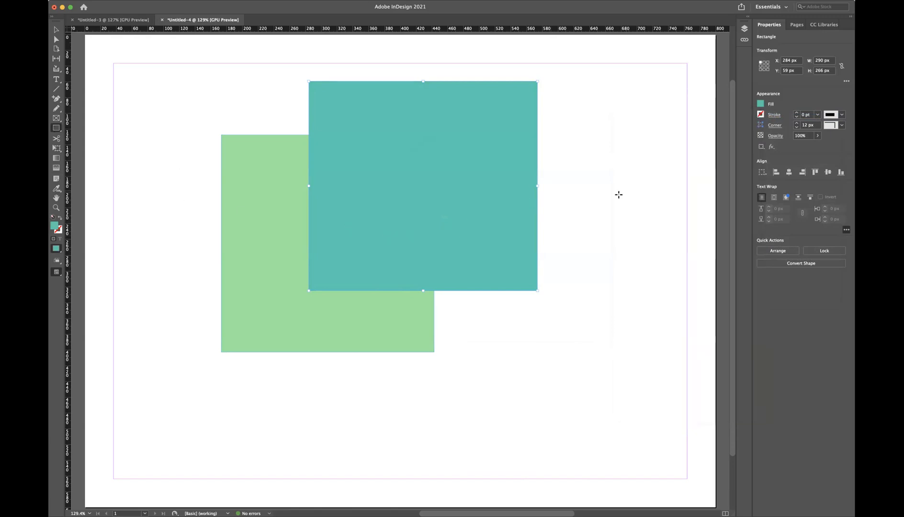
Draw an empty rectangle about 312 x 288 px lower on the page, and place inclassproject.ai separately as a square of about 318 px
{"action": "left_click_drag", "start_coordinate": [628, 218], "coordinate": [383, 445]}
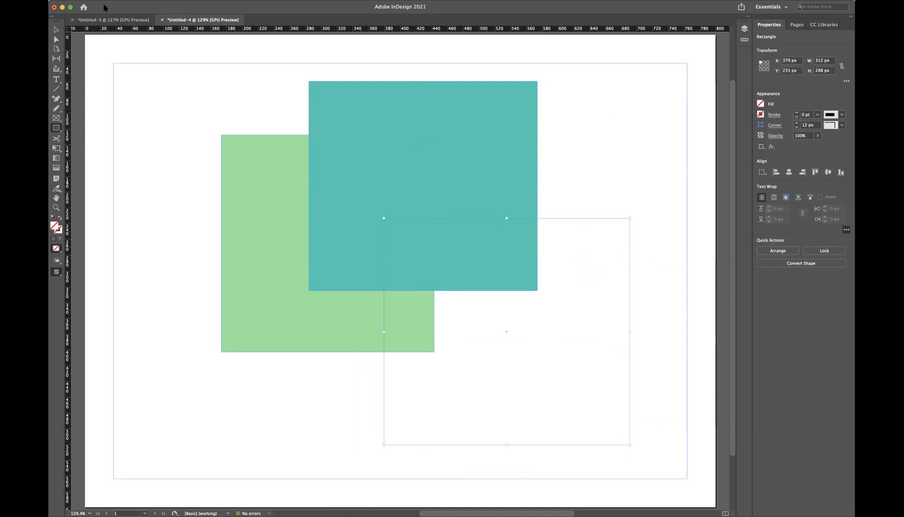
{"action": "left_click", "coordinate": [80, 4]}
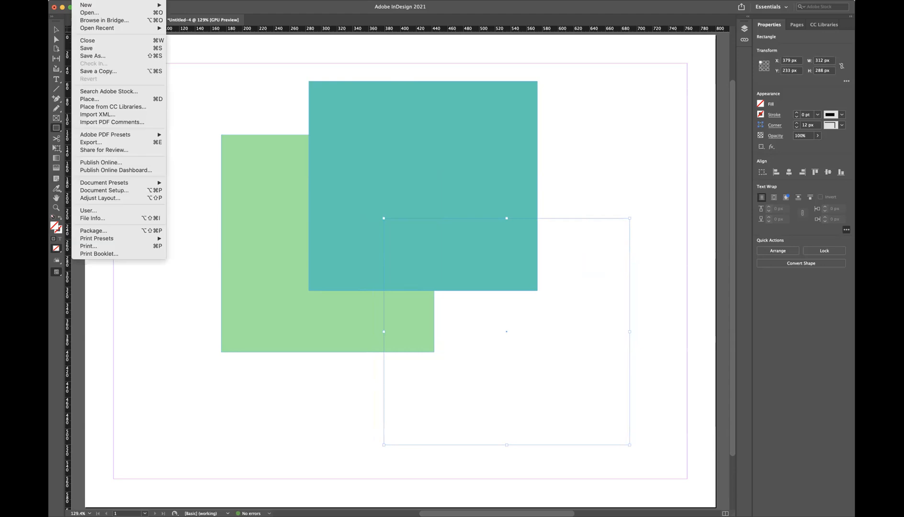
{"action": "left_click", "coordinate": [98, 98]}
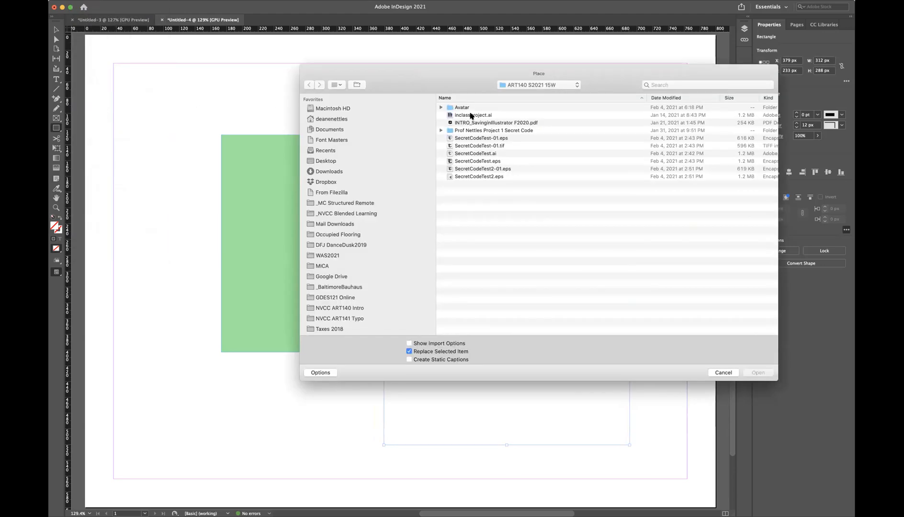
{"action": "left_click", "coordinate": [473, 116]}
{"action": "left_click", "coordinate": [759, 374]}
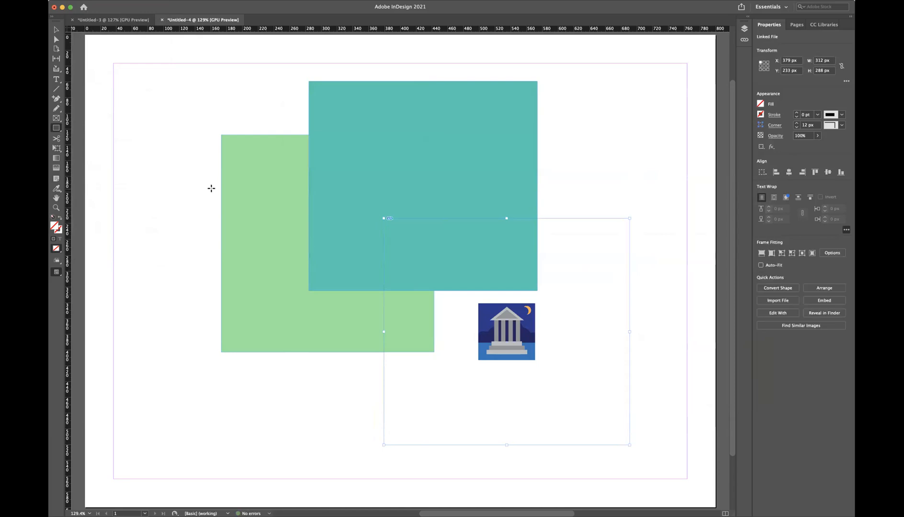
{"action": "key", "text": "super+z"}
{"action": "left_click_drag", "start_coordinate": [134, 158], "coordinate": [384, 398]}
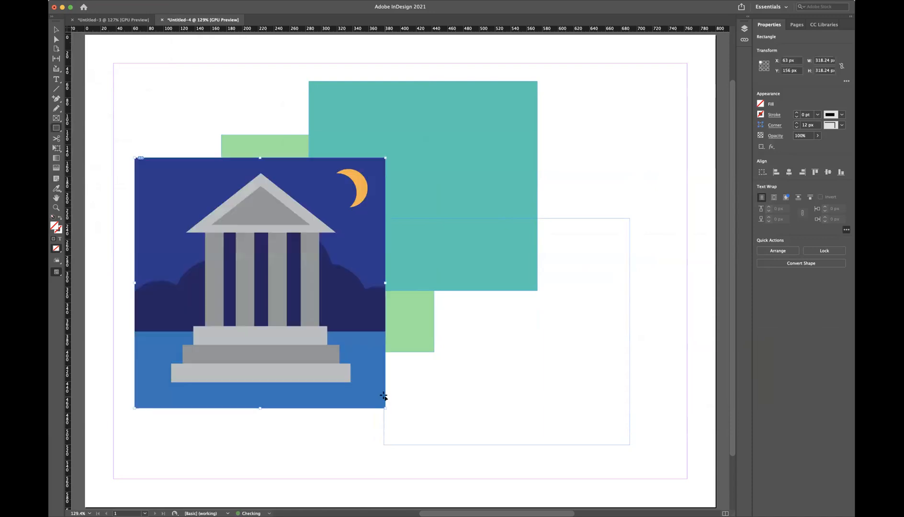
Extract a color theme from the placed temple artwork, add it to the swatches, and expand the Colorful_Theme group
{"action": "left_click", "coordinate": [54, 189]}
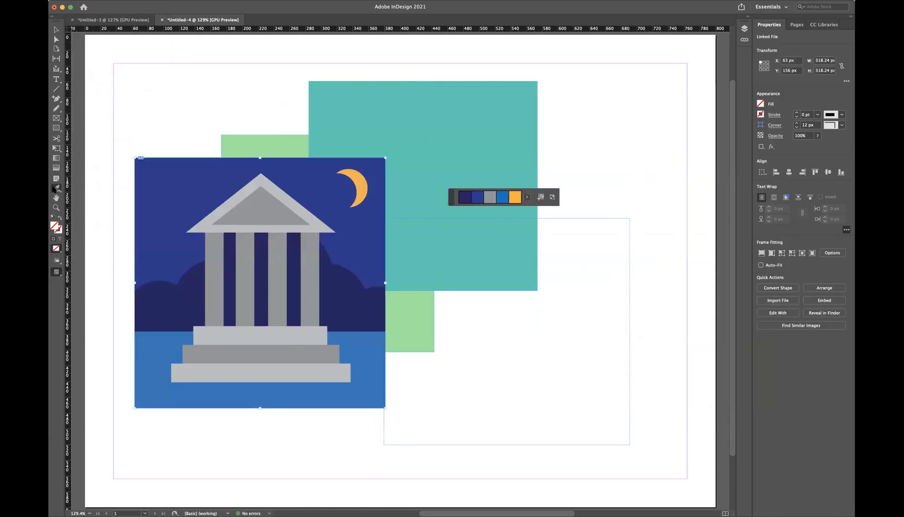
{"action": "left_click", "coordinate": [307, 224]}
{"action": "left_click", "coordinate": [541, 198]}
{"action": "left_click", "coordinate": [760, 104]}
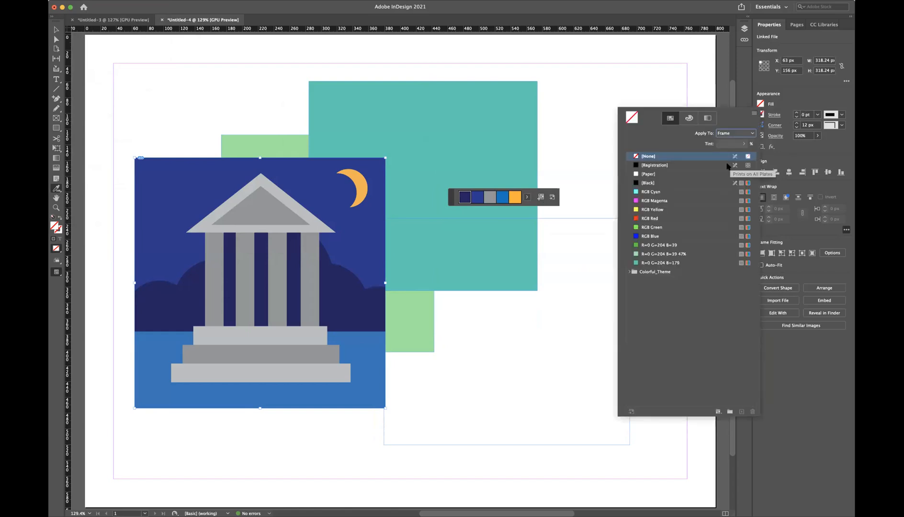
{"action": "left_click", "coordinate": [630, 272]}
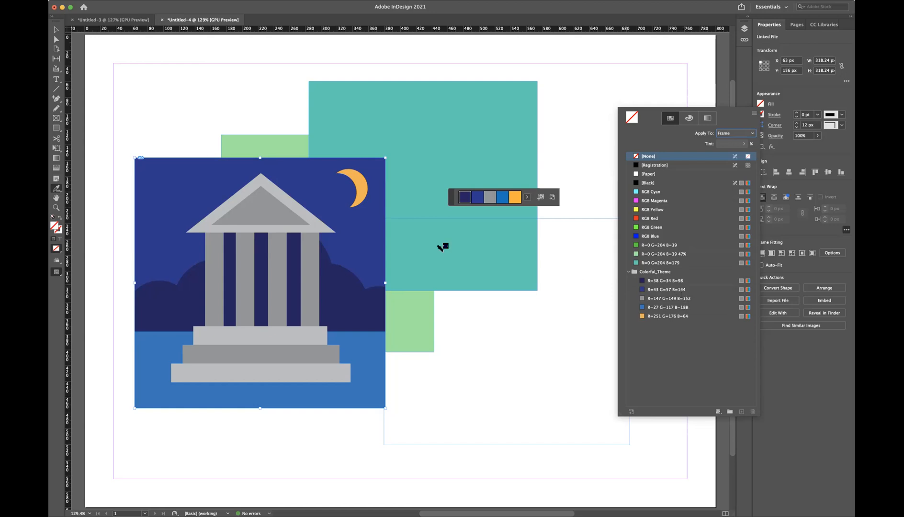
Fill the empty rectangle with the orange R=251 G=176 B=64 swatch from the Colorful_Theme group
{"action": "left_click", "coordinate": [51, 26]}
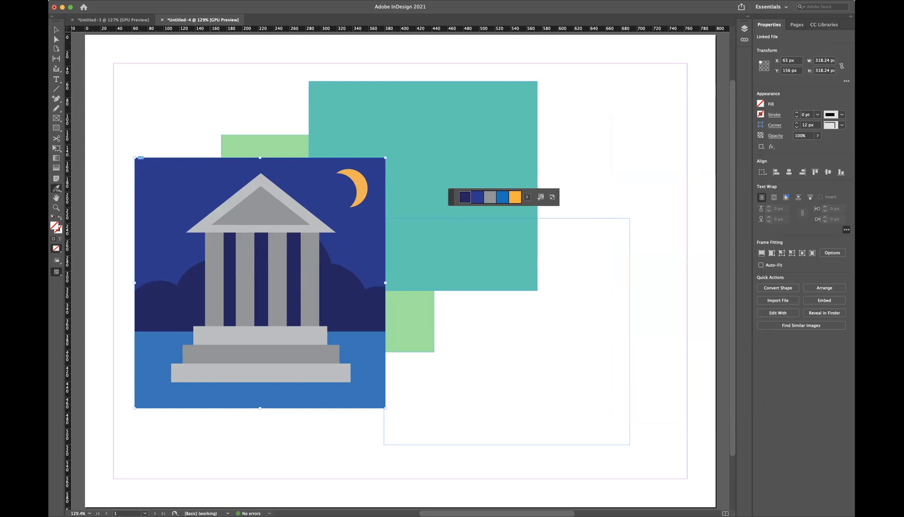
{"action": "left_click", "coordinate": [55, 30]}
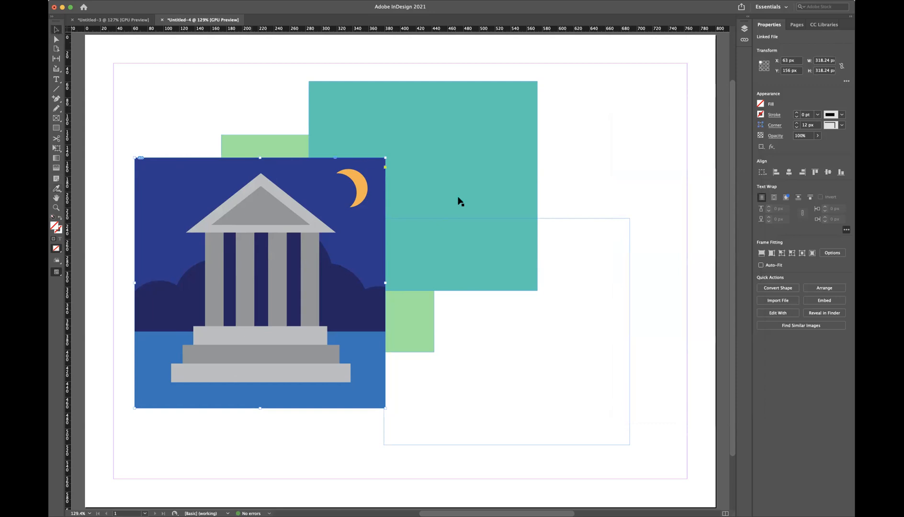
{"action": "left_click", "coordinate": [574, 217]}
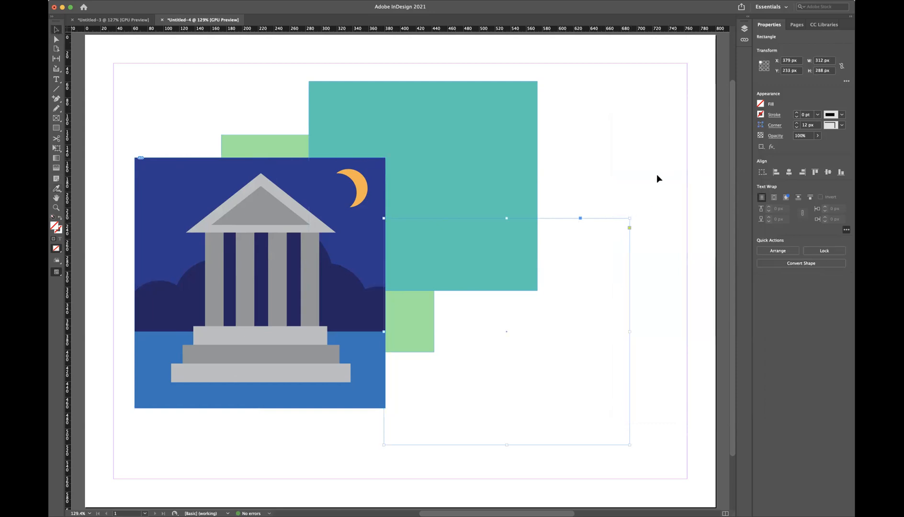
{"action": "left_click", "coordinate": [760, 104]}
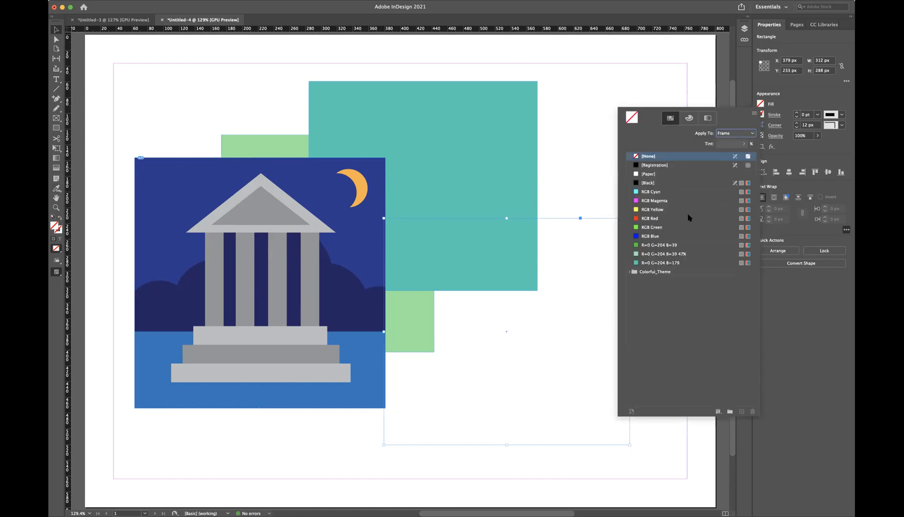
{"action": "left_click", "coordinate": [629, 272]}
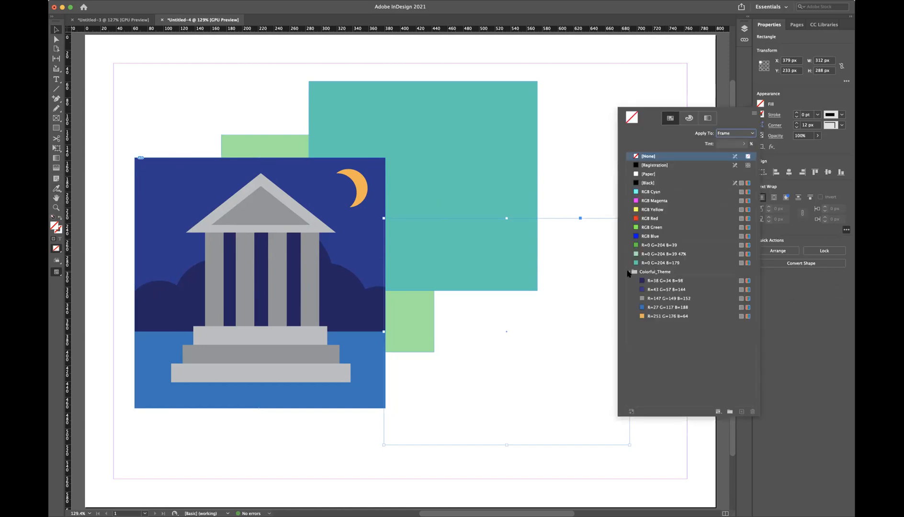
{"action": "left_click", "coordinate": [654, 316]}
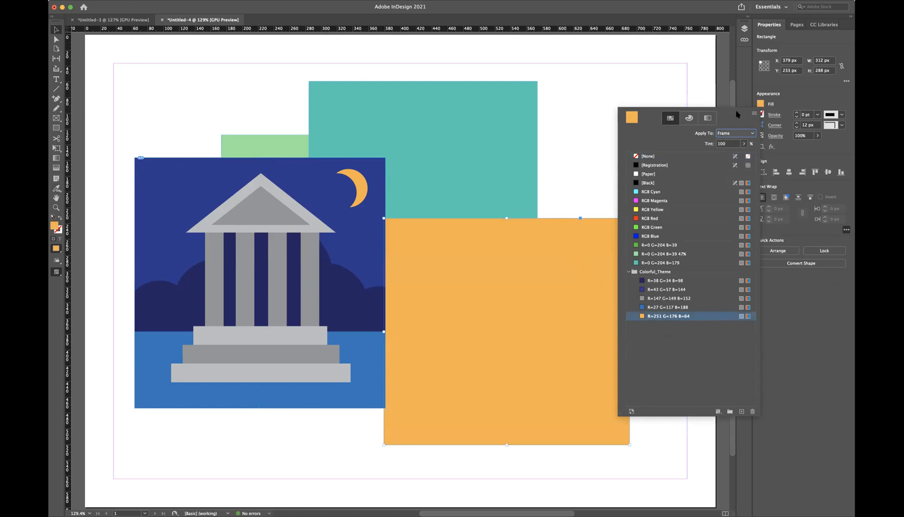
{"action": "left_click", "coordinate": [587, 147]}
Spread the objects out: move the orange rectangle right, the teal one up and right, the light green one up, and the artwork slightly down
{"action": "left_click_drag", "start_coordinate": [574, 243], "coordinate": [600, 242]}
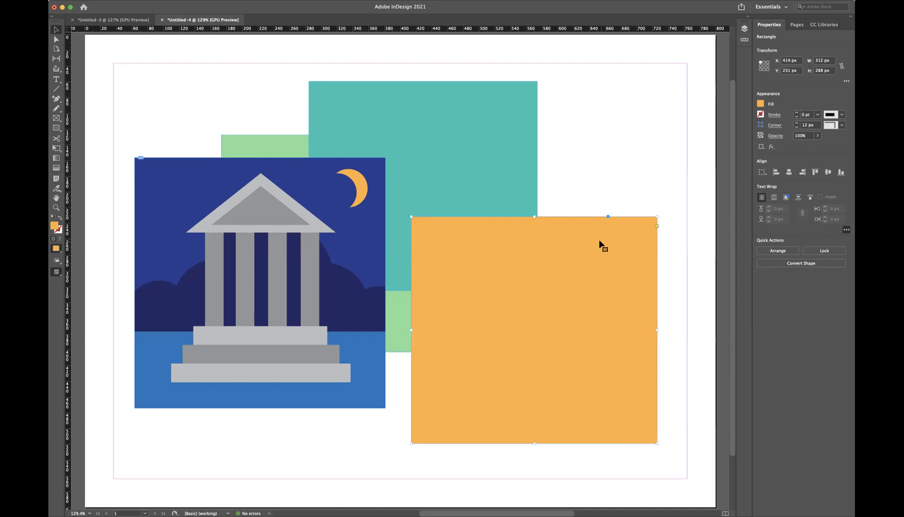
{"action": "left_click", "coordinate": [483, 118]}
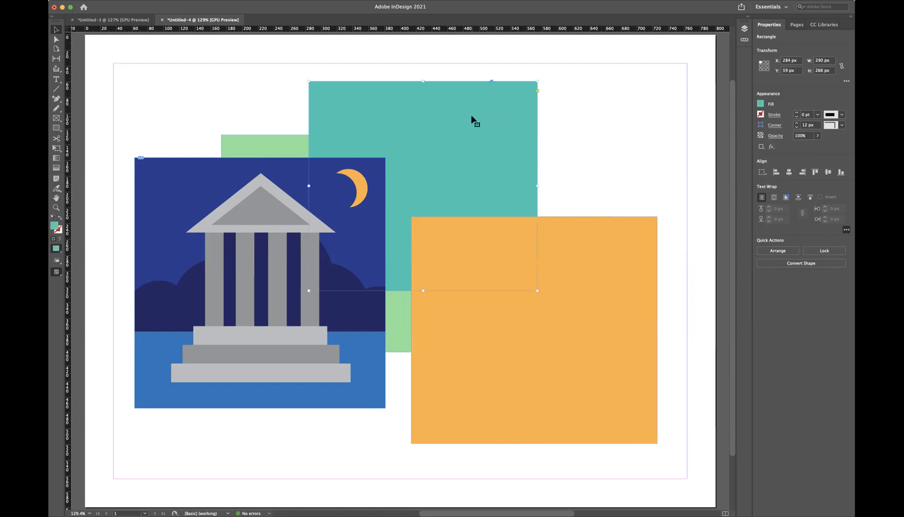
{"action": "left_click_drag", "start_coordinate": [472, 118], "coordinate": [588, 95]}
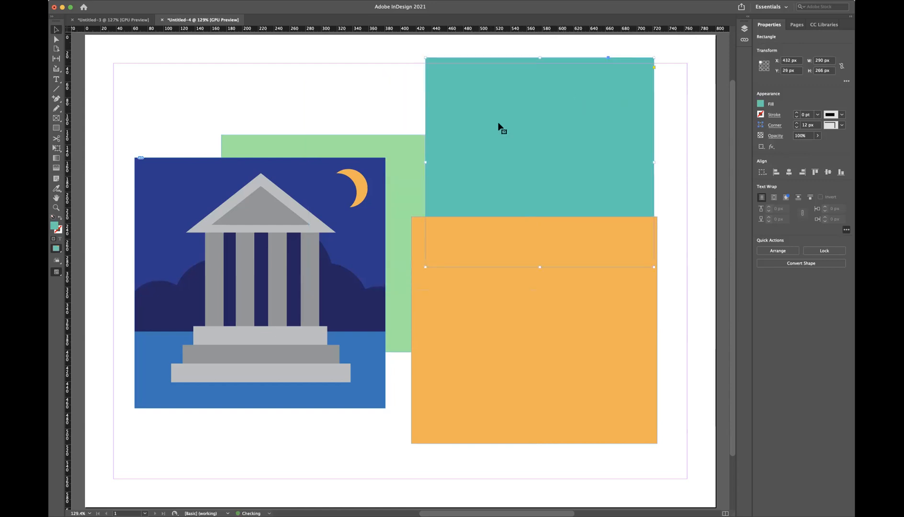
{"action": "left_click", "coordinate": [400, 154]}
{"action": "left_click_drag", "start_coordinate": [400, 155], "coordinate": [404, 104]}
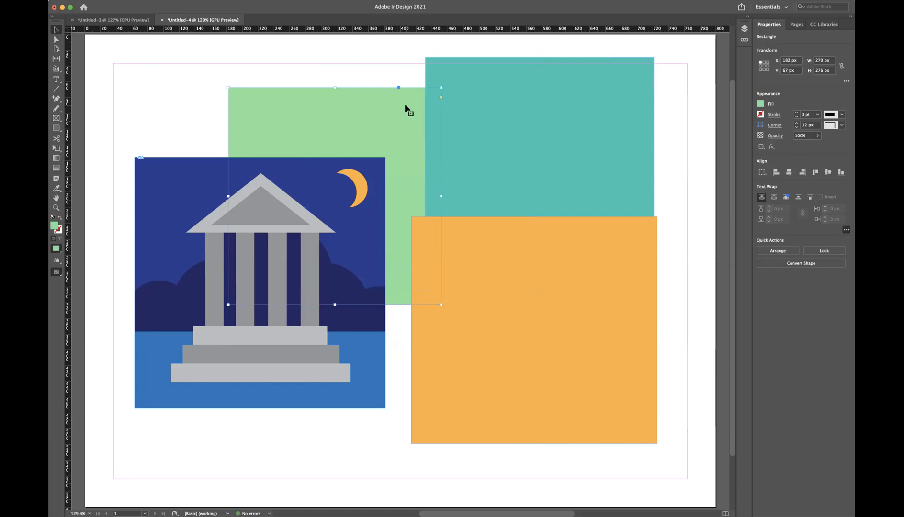
{"action": "mouse_move", "coordinate": [168, 171]}
{"action": "left_mouse_down"}
{"action": "mouse_move", "coordinate": [174, 246]}
{"action": "mouse_move", "coordinate": [177, 169]}
{"action": "mouse_move", "coordinate": [174, 176]}
{"action": "left_mouse_up"}
Change the light green rectangle's fill to the full-strength R=0 G=204 B=39 swatch
{"action": "left_click", "coordinate": [351, 118]}
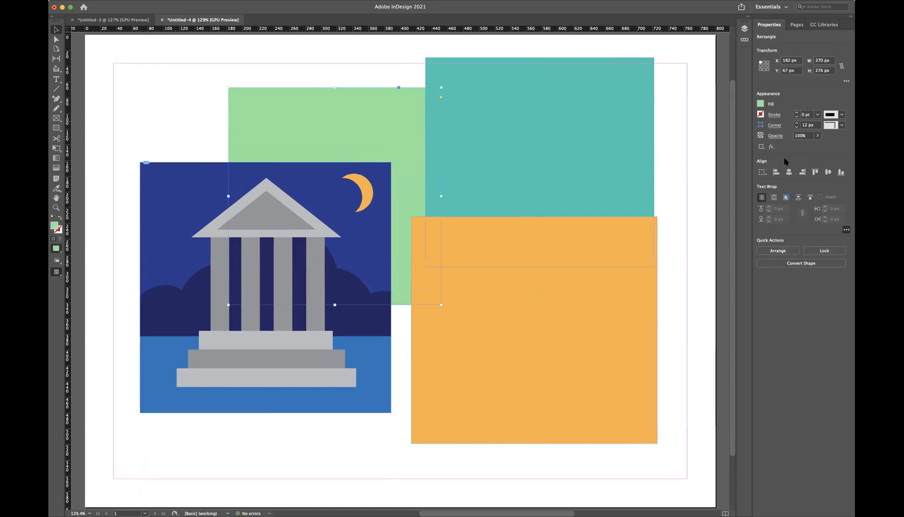
{"action": "left_click", "coordinate": [761, 104]}
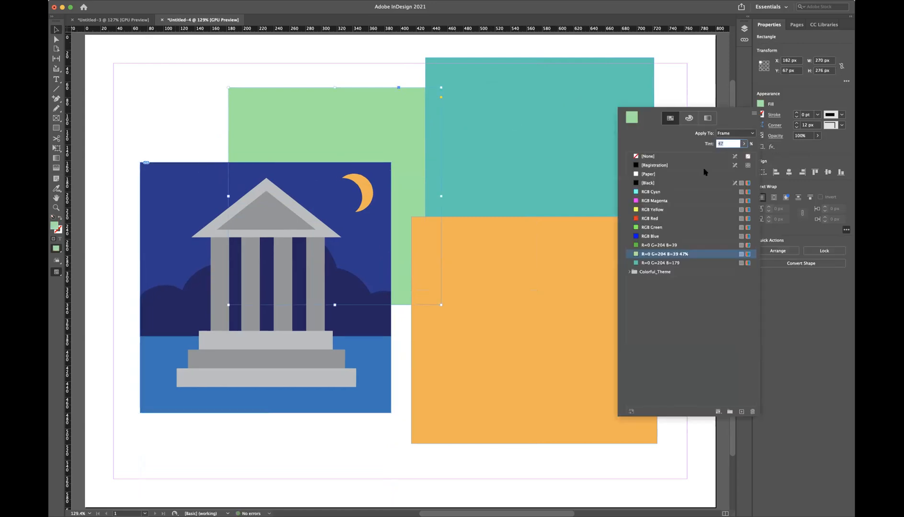
{"action": "left_click", "coordinate": [648, 246]}
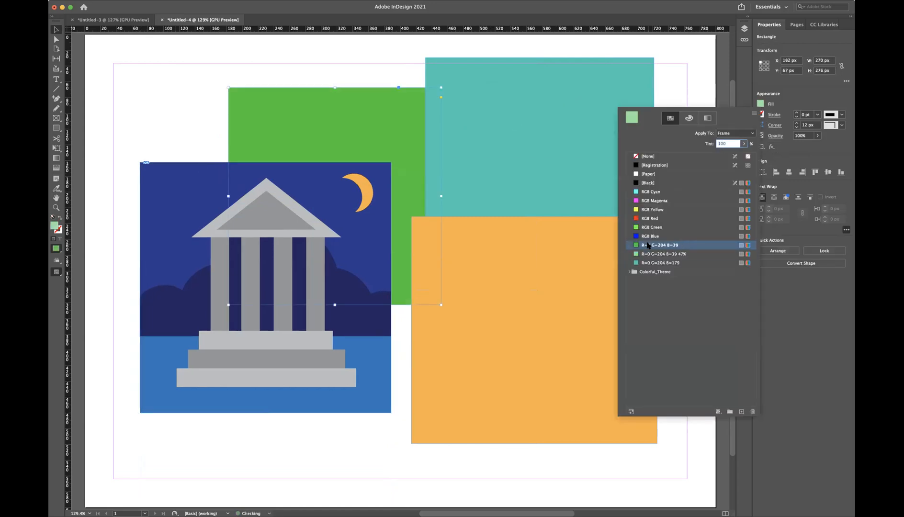
{"action": "left_click", "coordinate": [354, 79]}
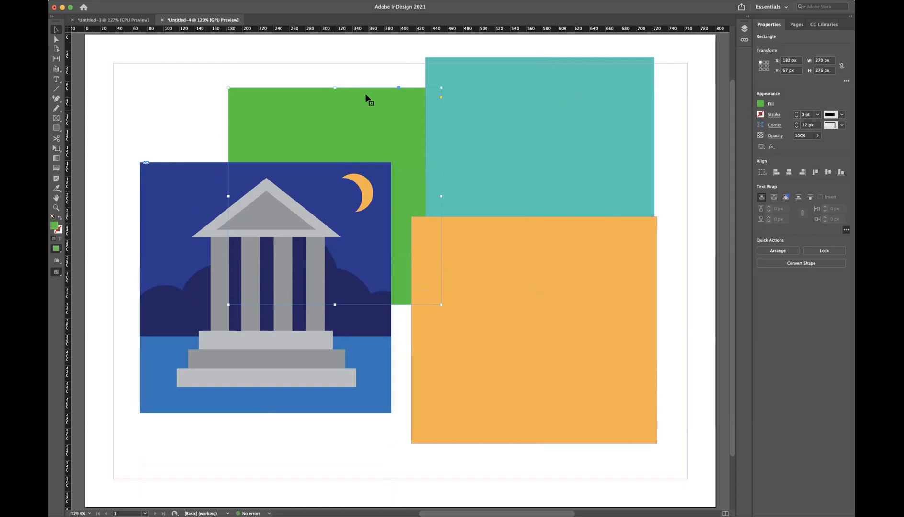
{"action": "left_click", "coordinate": [366, 72]}
Preview the R=0 G=204 B=39 swatch in CMYK color mode and cancel the conversion
{"action": "left_click", "coordinate": [383, 108]}
{"action": "left_click", "coordinate": [761, 104]}
{"action": "double_click", "coordinate": [646, 248]}
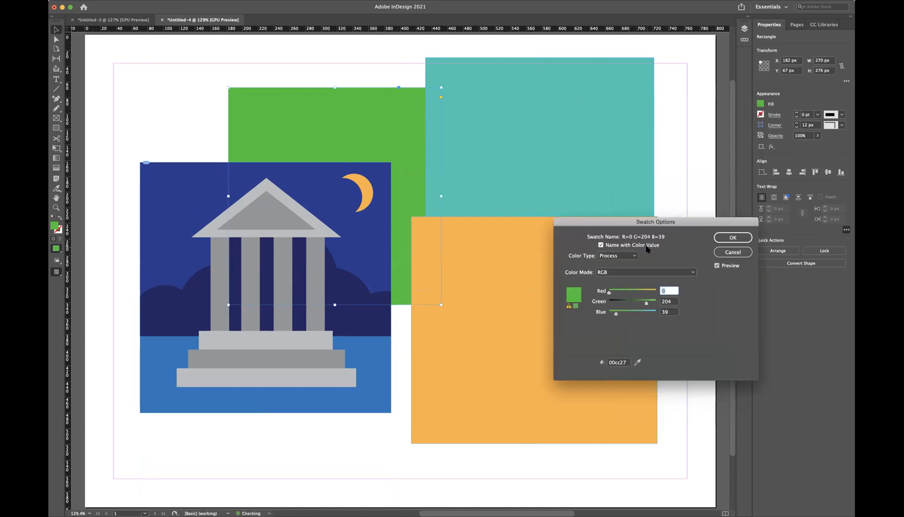
{"action": "left_click", "coordinate": [628, 271]}
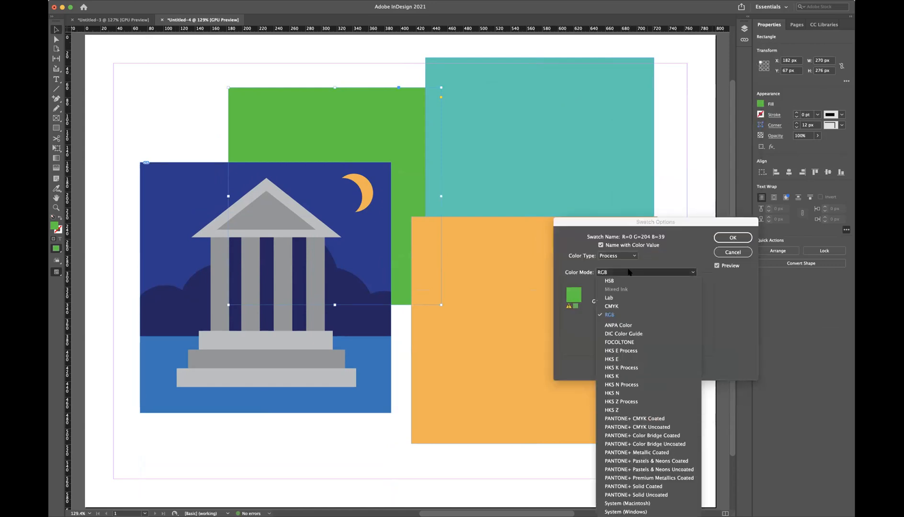
{"action": "left_click", "coordinate": [623, 307]}
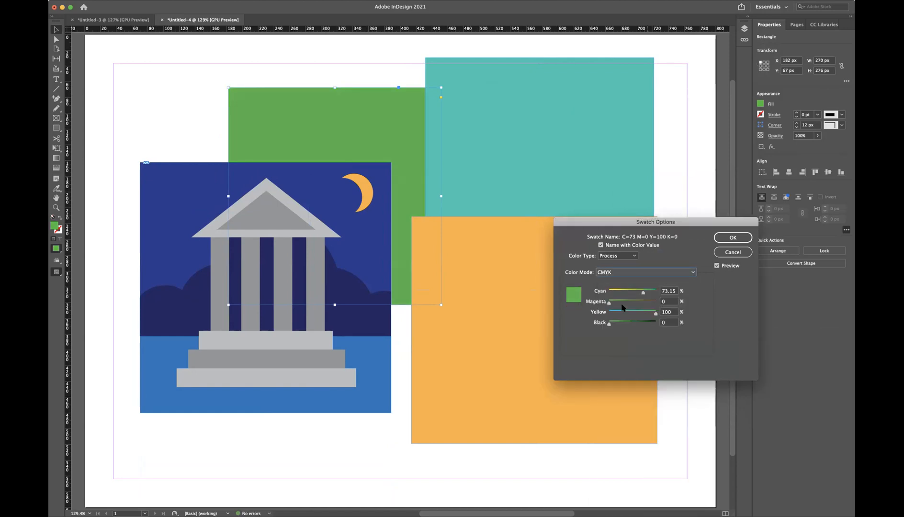
{"action": "left_click", "coordinate": [732, 252]}
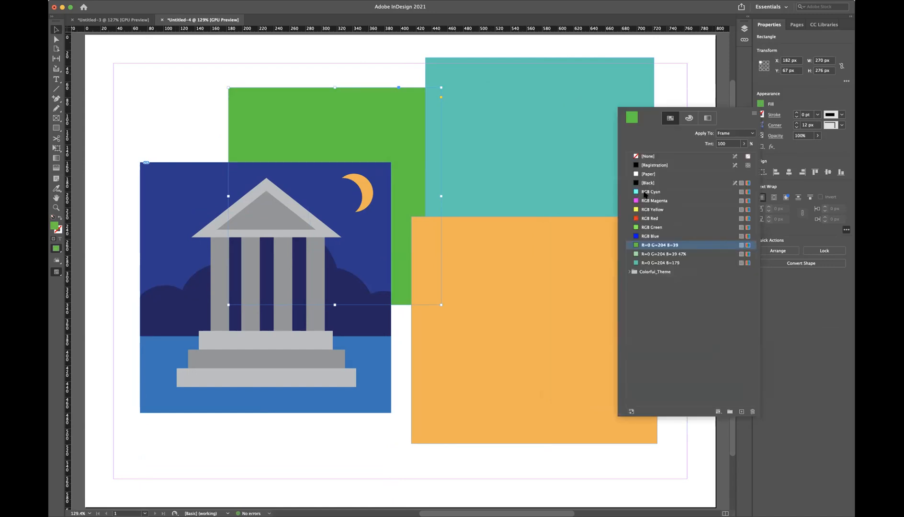
{"action": "left_click", "coordinate": [480, 151]}
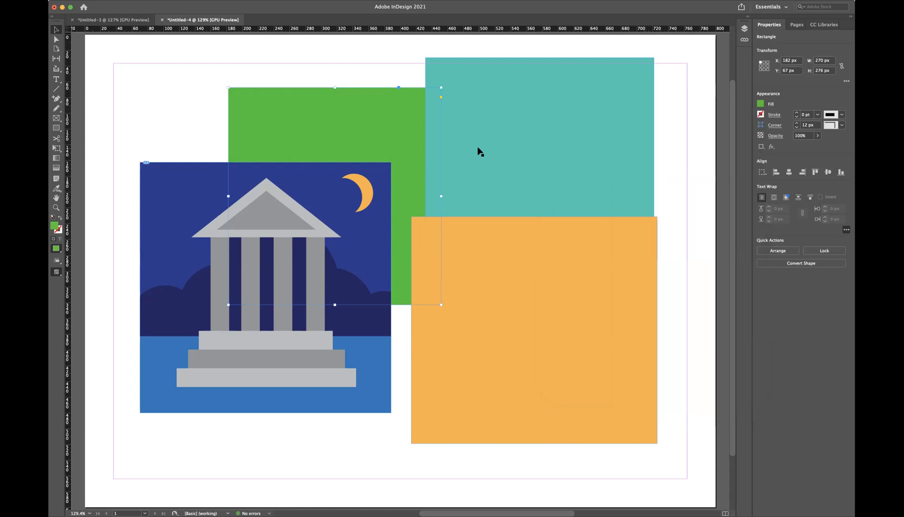
Fill the teal rectangle with the RGB Magenta swatch
{"action": "left_click", "coordinate": [512, 150]}
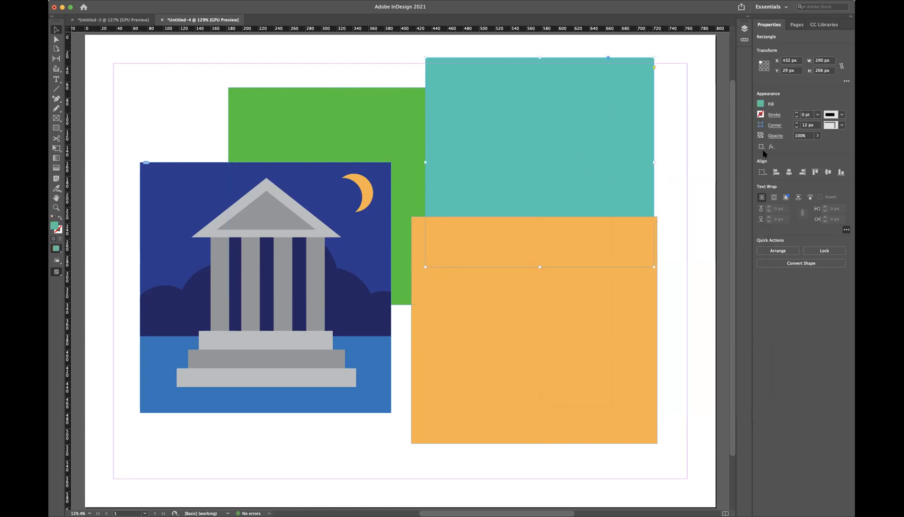
{"action": "left_click", "coordinate": [760, 103]}
{"action": "left_click", "coordinate": [645, 201]}
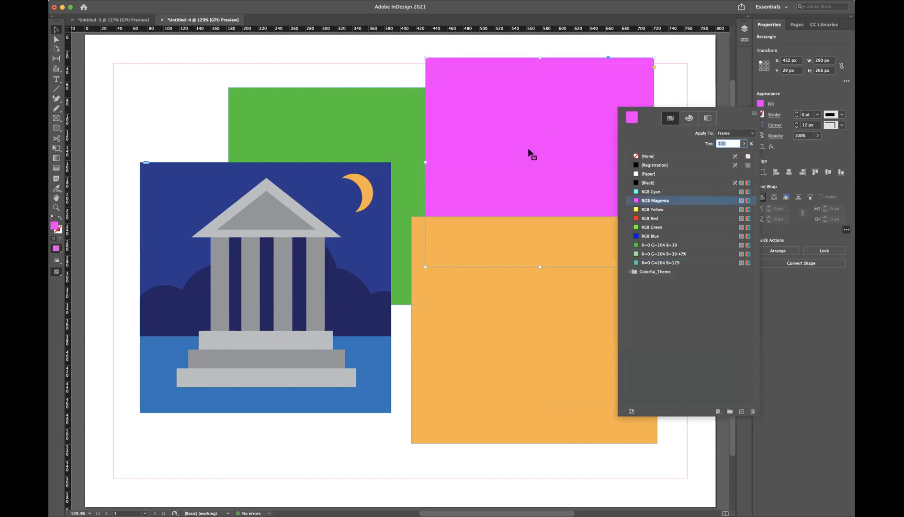
Preview the RGB Magenta swatch in CMYK color mode and return it to RGB
{"action": "double_click", "coordinate": [685, 202]}
{"action": "left_click", "coordinate": [657, 272]}
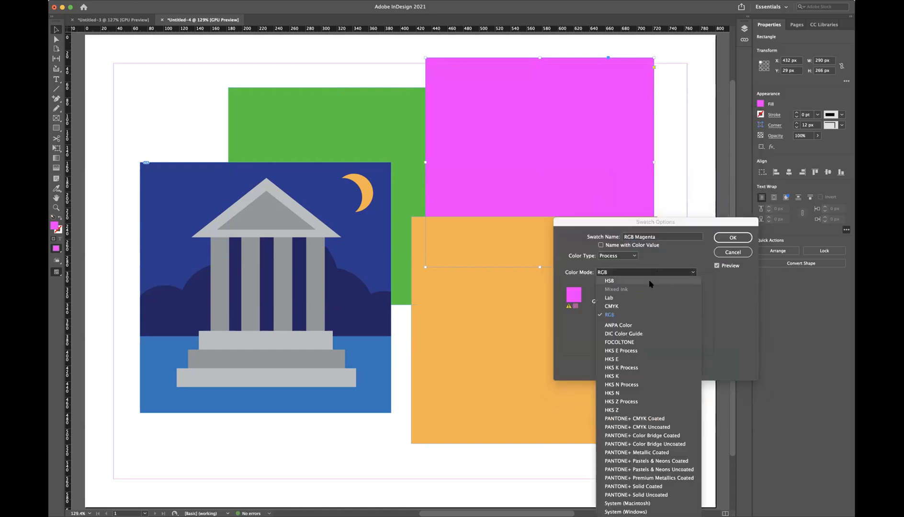
{"action": "left_click", "coordinate": [650, 306]}
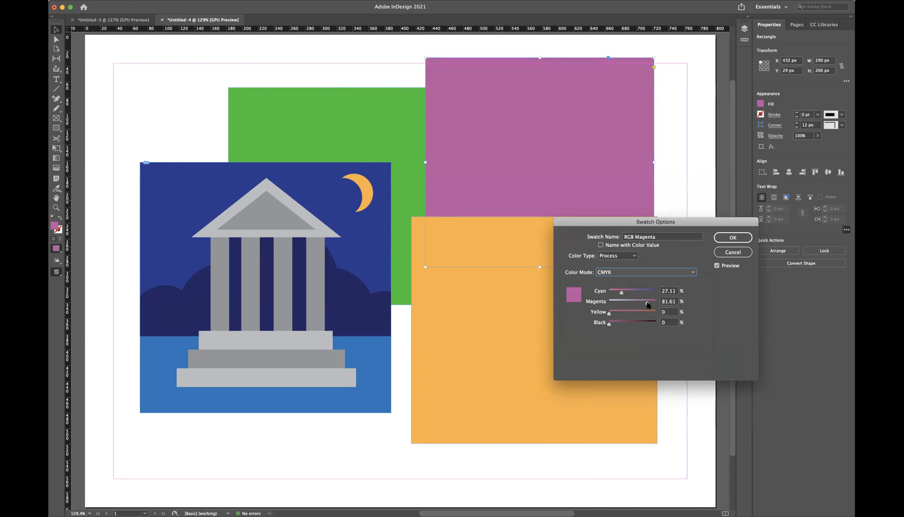
{"action": "left_click", "coordinate": [649, 272]}
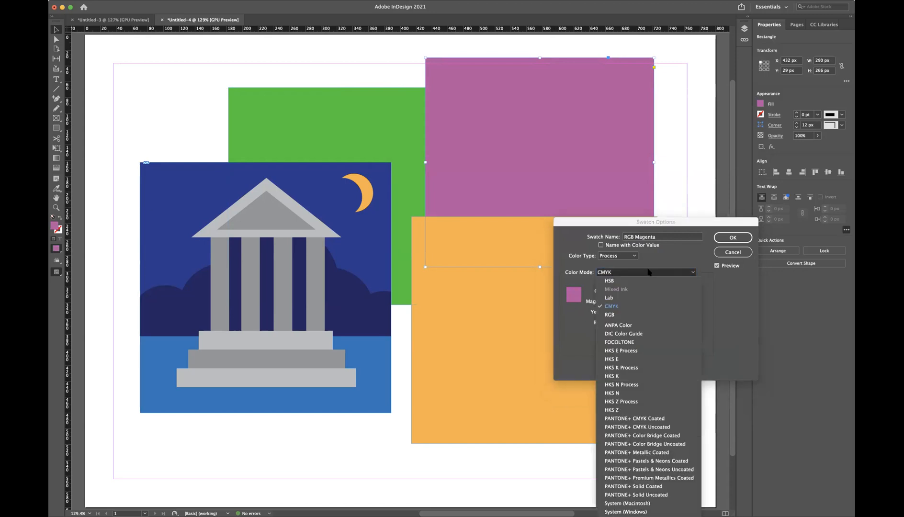
{"action": "left_click", "coordinate": [644, 315]}
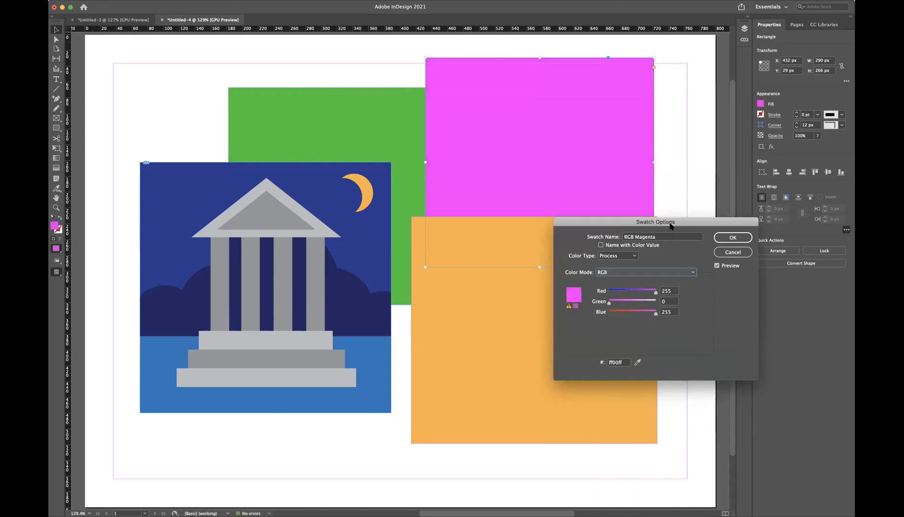
{"action": "left_click", "coordinate": [723, 237]}
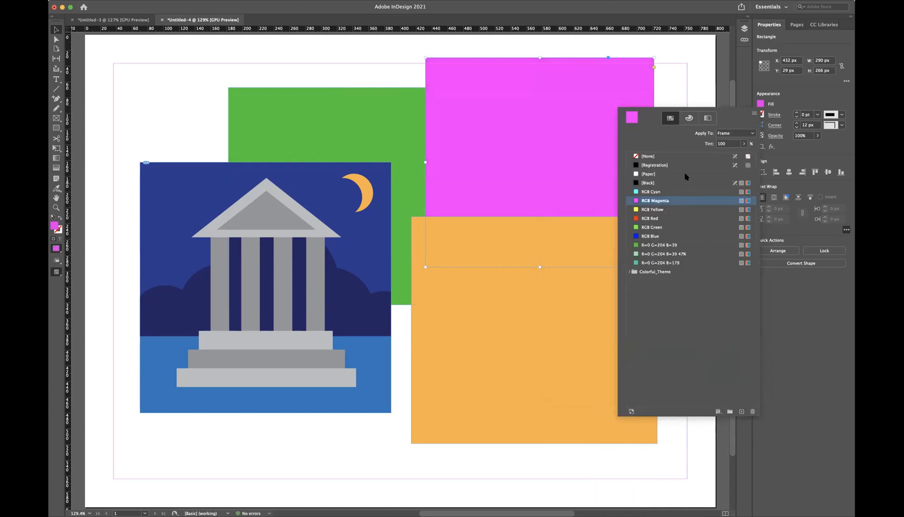
{"action": "left_click", "coordinate": [693, 77]}
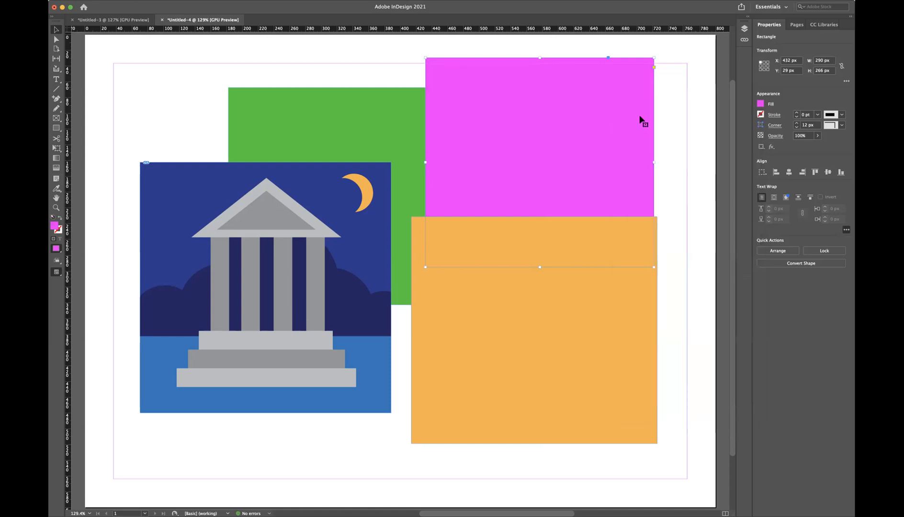
Move the magenta rectangle left so that it overlaps the green rectangle, its upper edge at about Y 36 px
{"action": "left_click_drag", "start_coordinate": [597, 140], "coordinate": [530, 145]}
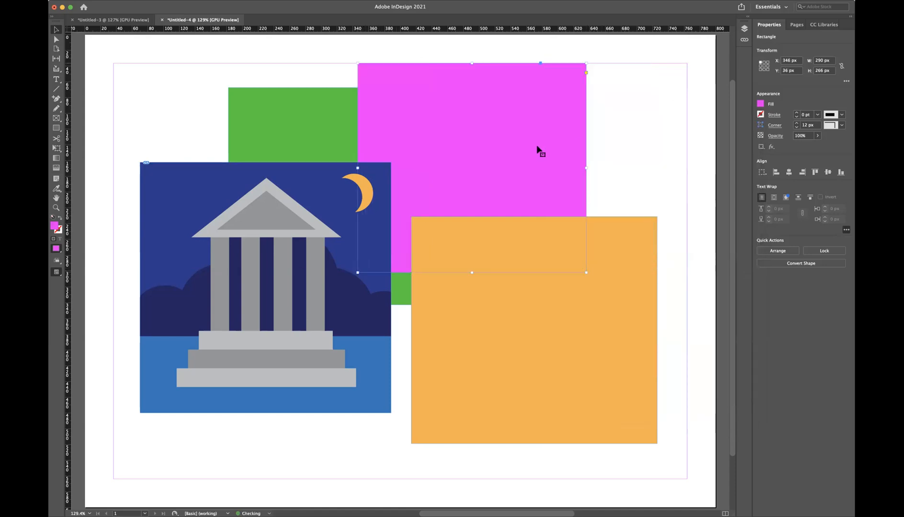